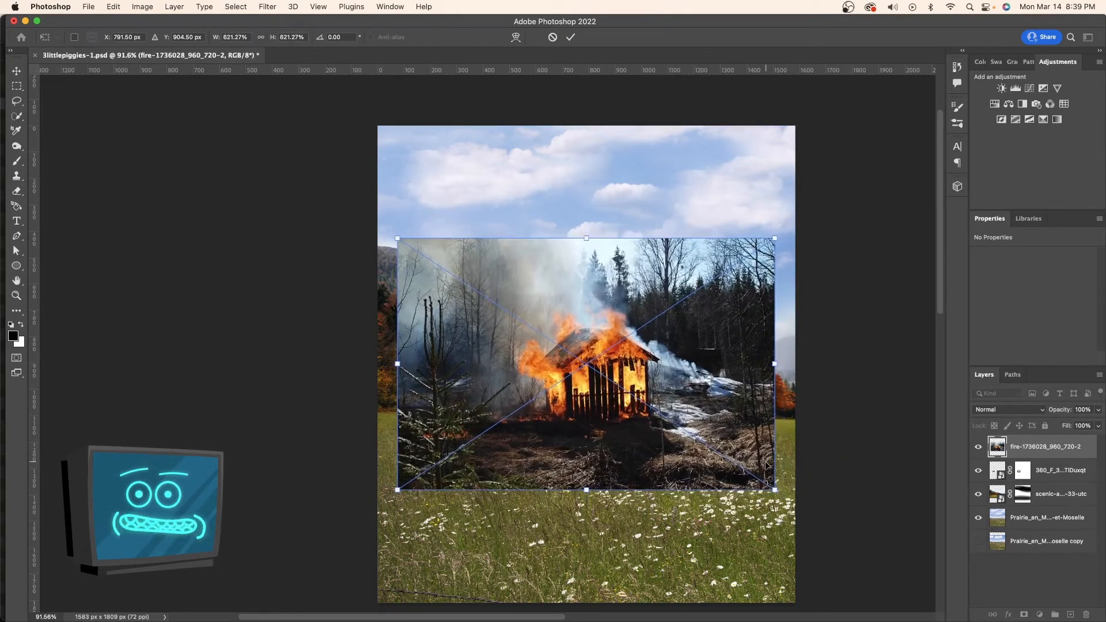
Step: Commit the placed burning-house photo over the landscape and activate the Lasso tool for cutting out the house
{"action": "key", "text": "Return"}
{"action": "key", "text": "b"}
{"action": "scroll", "coordinate": [664, 384], "scroll_direction": "up", "scroll_amount": 5}
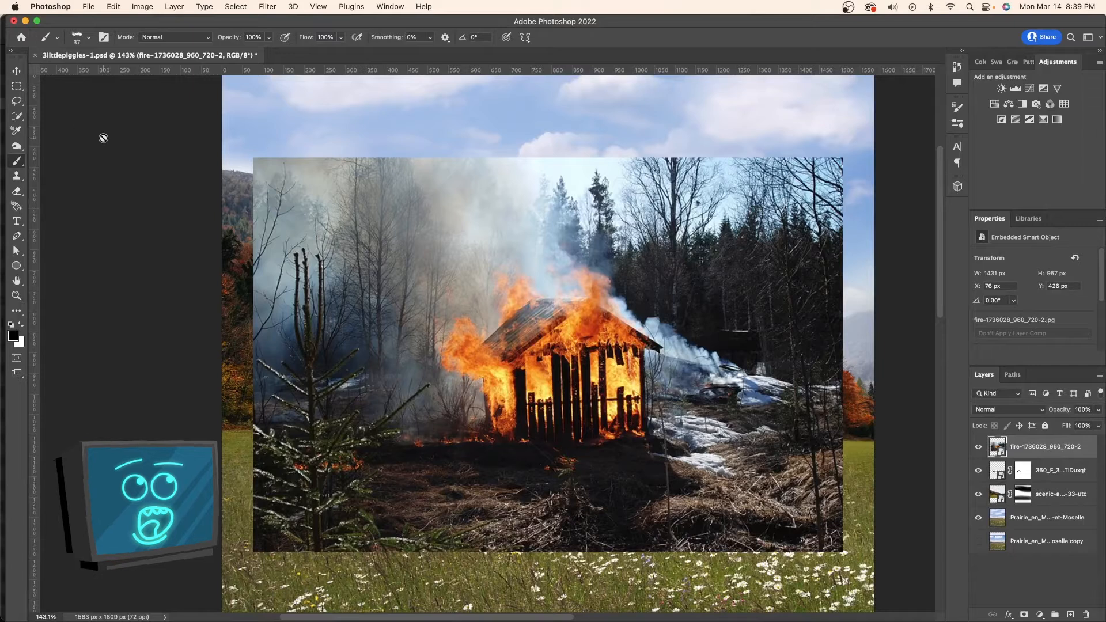
{"action": "left_click", "coordinate": [14, 101]}
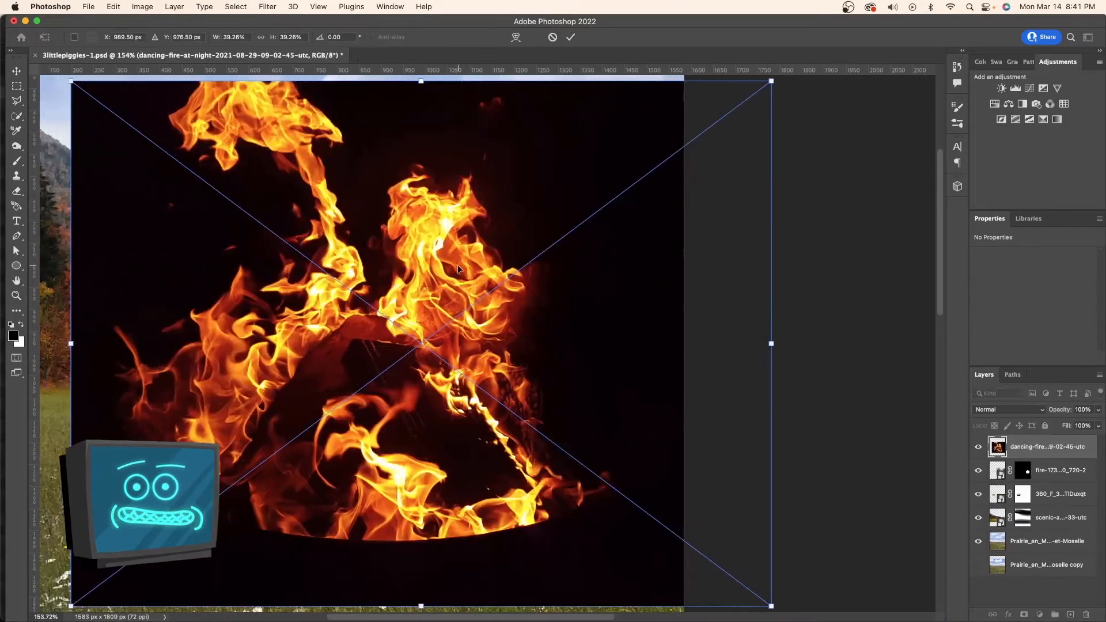
Step: Fit the dancing-fire image over the burning hut at about 547 × 410 px and set its blend mode to Screen
{"action": "scroll", "coordinate": [458, 269], "scroll_direction": "up", "scroll_amount": 2}
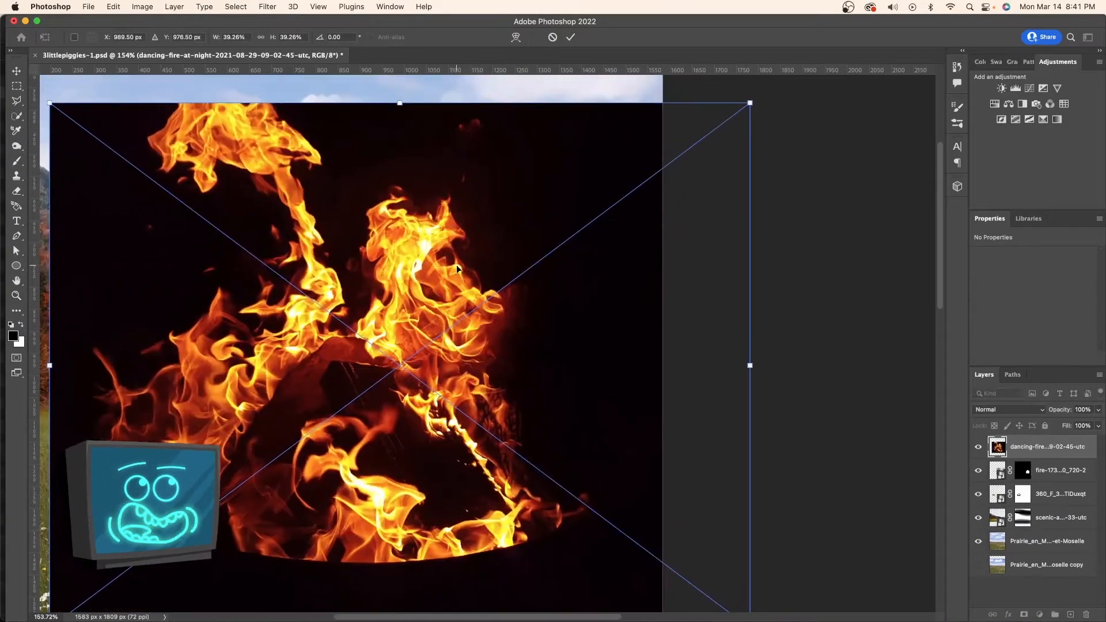
{"action": "scroll", "coordinate": [458, 269], "scroll_direction": "left", "scroll_amount": 4}
{"action": "mouse_move", "coordinate": [880, 360]}
{"action": "left_mouse_down"}
{"action": "mouse_move", "coordinate": [647, 375]}
{"action": "mouse_move", "coordinate": [656, 361]}
{"action": "mouse_move", "coordinate": [784, 338]}
{"action": "left_mouse_up"}
{"action": "key", "text": "Return"}
{"action": "left_click", "coordinate": [986, 409]}
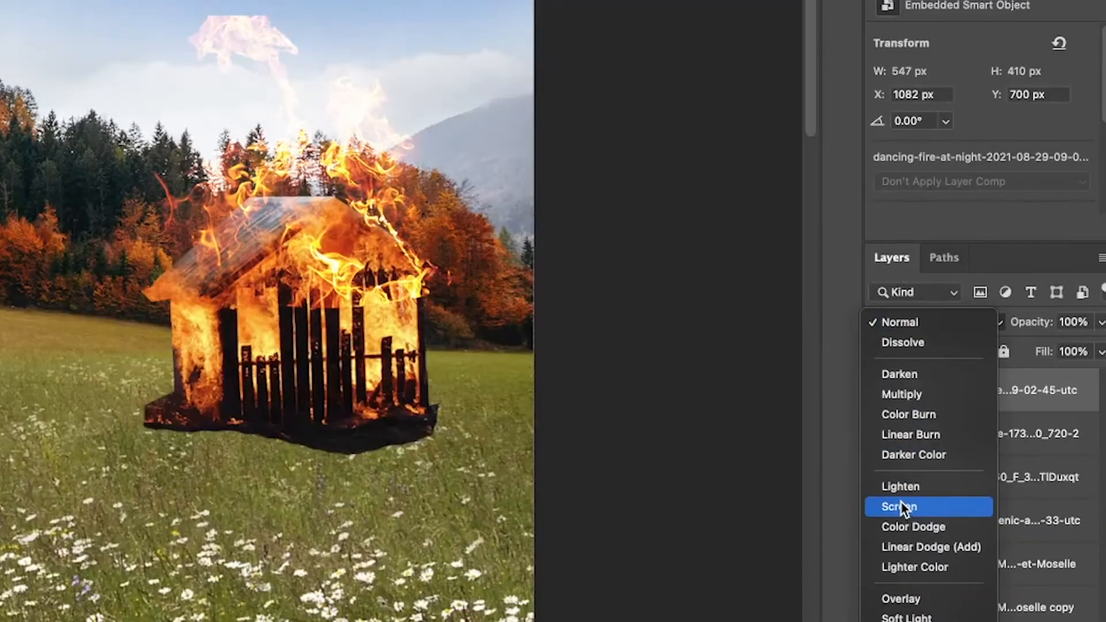
{"action": "left_click", "coordinate": [902, 507]}
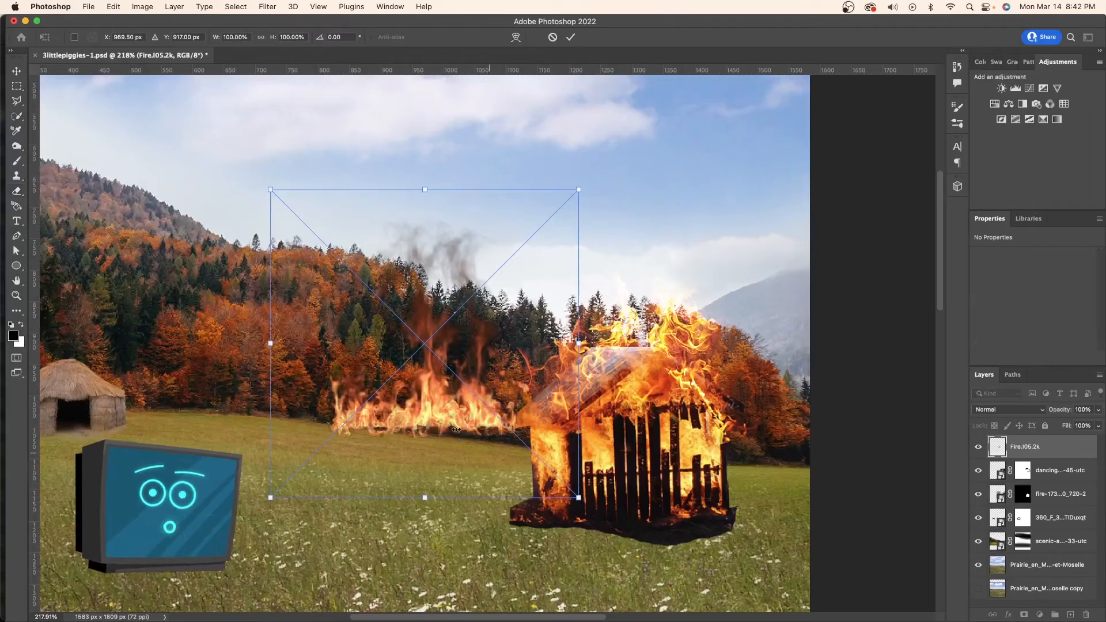
Step: Move the placed Fire.I05.2k flames onto the roof of the burning hut
{"action": "mouse_move", "coordinate": [455, 429]}
{"action": "left_mouse_down"}
{"action": "mouse_move", "coordinate": [507, 392]}
{"action": "mouse_move", "coordinate": [675, 361]}
{"action": "mouse_move", "coordinate": [643, 385]}
{"action": "mouse_move", "coordinate": [635, 362]}
{"action": "mouse_move", "coordinate": [654, 370]}
{"action": "left_mouse_up"}
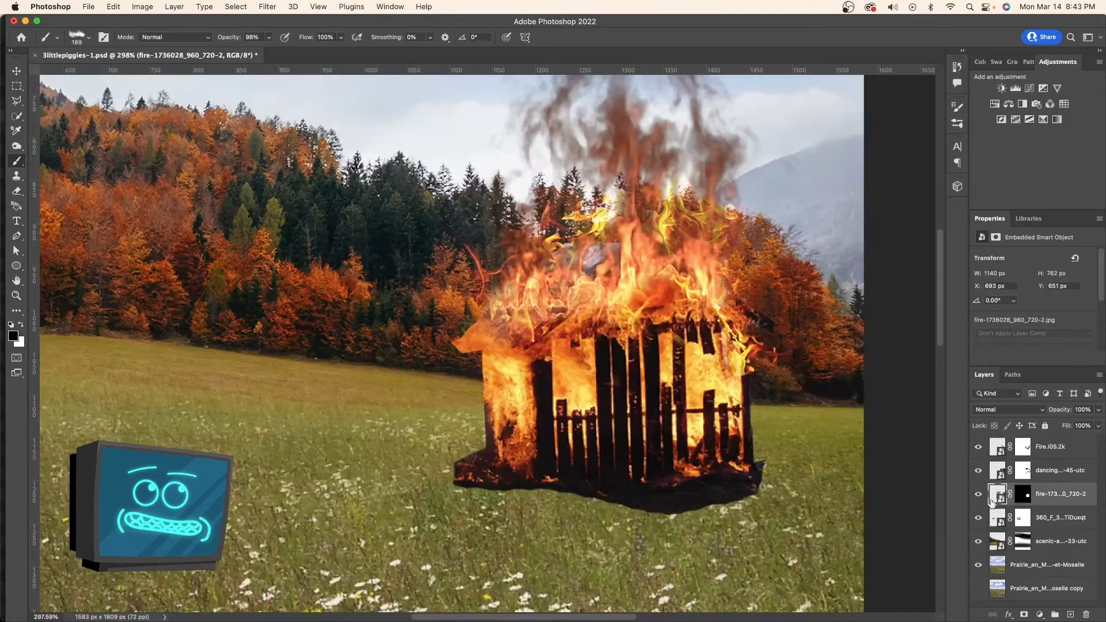
Step: Paint on the burning hut layer's mask with a grass-shaped brush to blend the hut's base into the meadow
{"action": "left_click", "coordinate": [1018, 497]}
{"action": "mouse_move", "coordinate": [505, 490]}
{"action": "left_mouse_down"}
{"action": "mouse_move", "coordinate": [572, 530]}
{"action": "mouse_move", "coordinate": [568, 481]}
{"action": "mouse_move", "coordinate": [432, 452]}
{"action": "mouse_move", "coordinate": [634, 484]}
{"action": "left_mouse_up"}
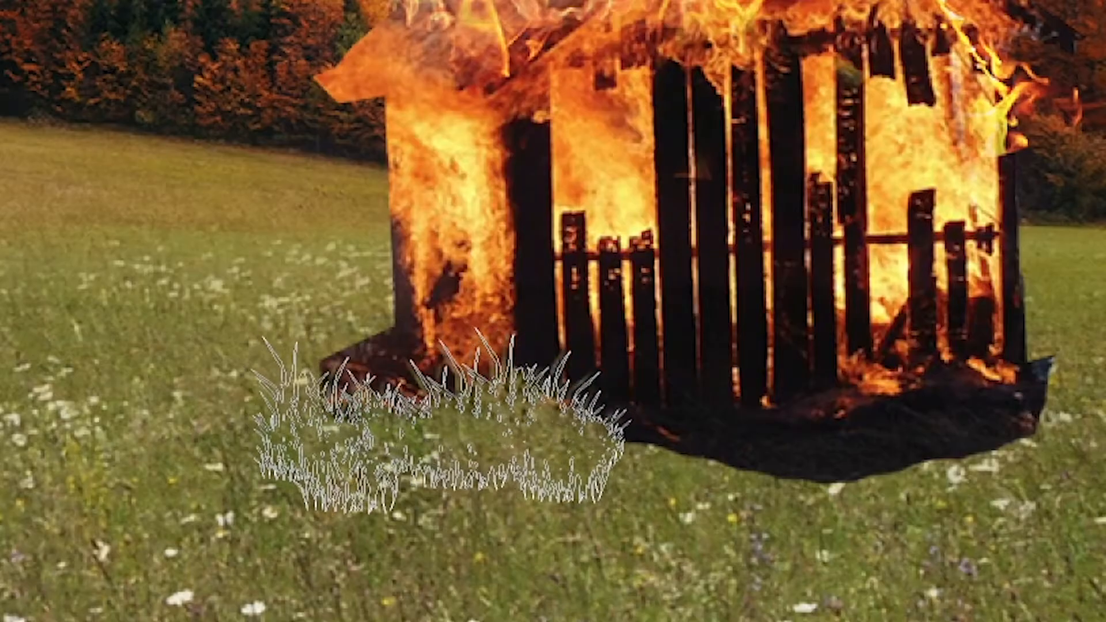
{"action": "mouse_move", "coordinate": [679, 426]}
{"action": "left_mouse_down"}
{"action": "mouse_move", "coordinate": [801, 438]}
{"action": "mouse_move", "coordinate": [766, 444]}
{"action": "left_mouse_up"}
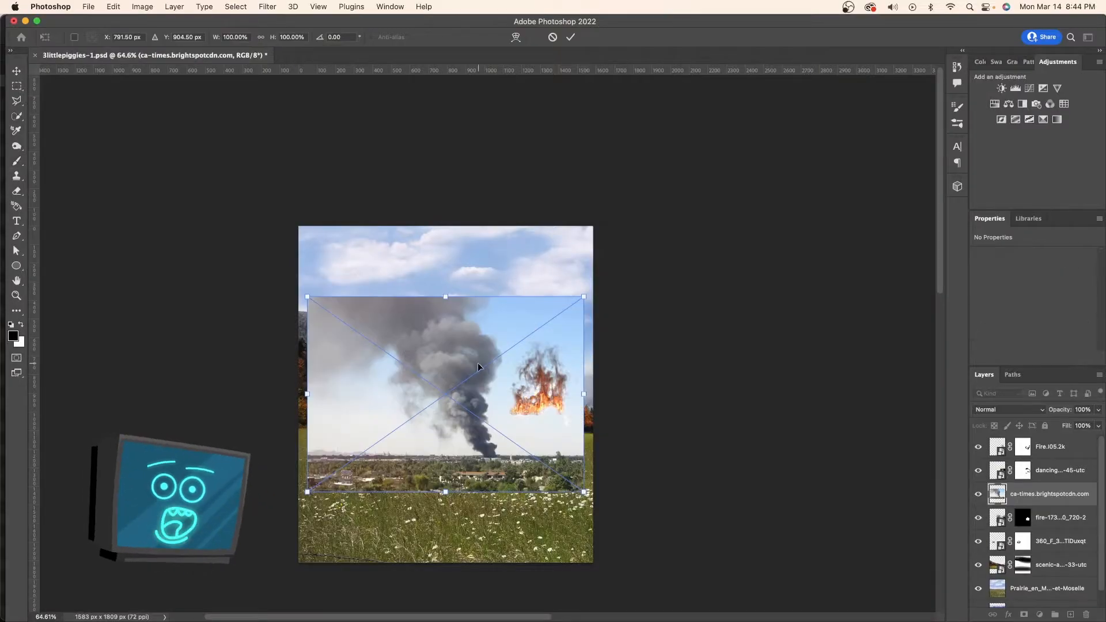
Step: Move the placed smoke-plume photo up and to the right over the sky, and enlarge it slightly
{"action": "left_click_drag", "start_coordinate": [406, 344], "coordinate": [486, 342]}
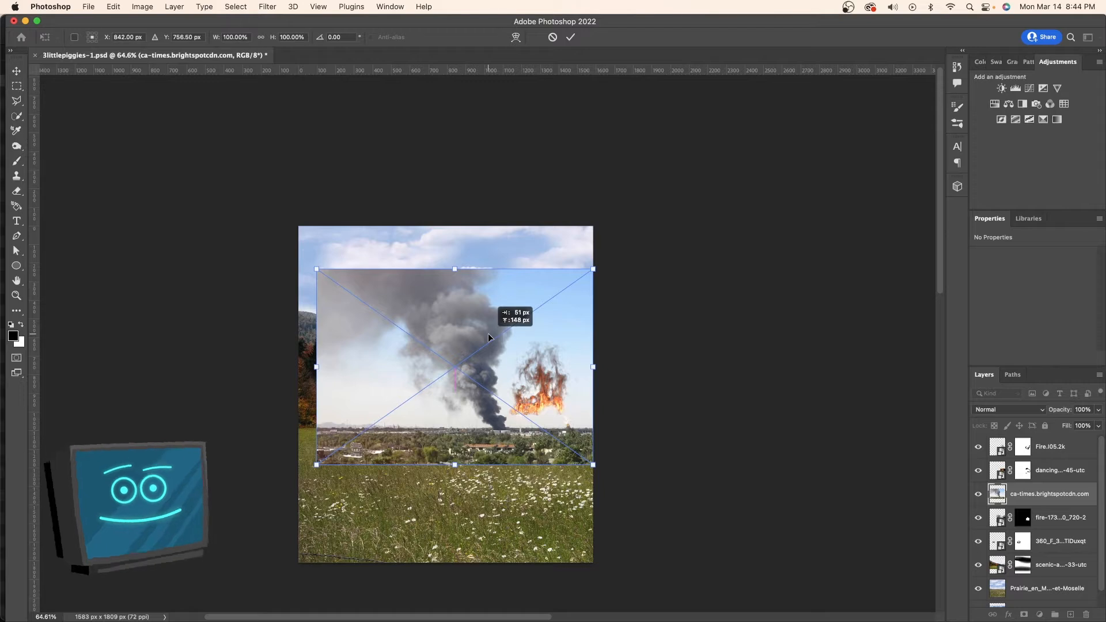
{"action": "left_click_drag", "start_coordinate": [314, 269], "coordinate": [291, 282]}
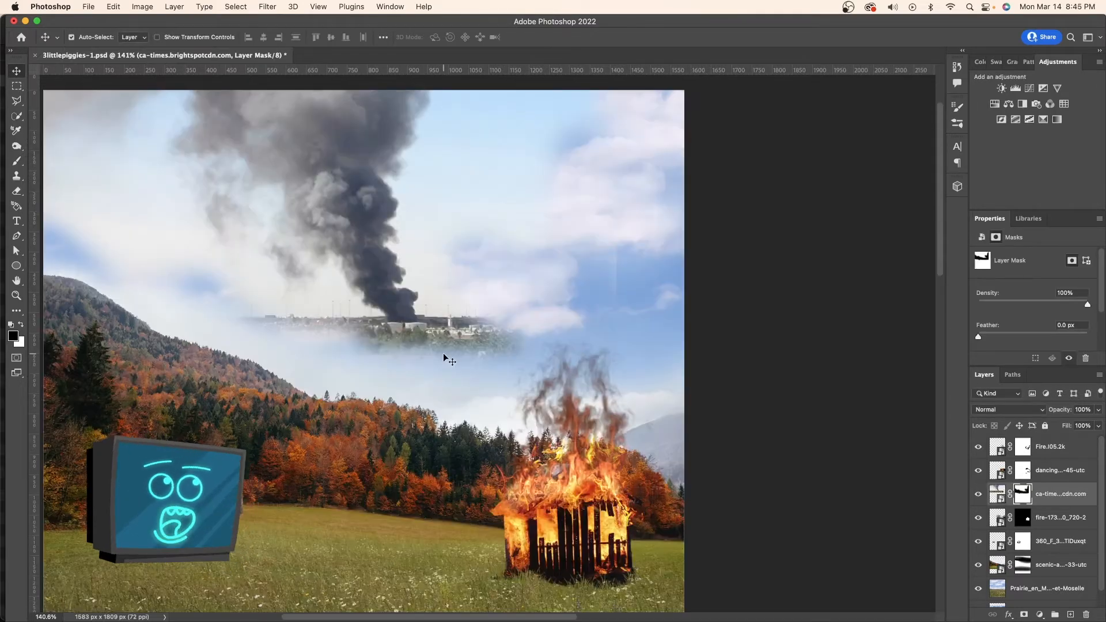
Step: Brush black on the smoke photo's layer mask to hide the town skyline below the plume
{"action": "key", "text": "b"}
{"action": "mouse_move", "coordinate": [437, 340]}
{"action": "left_mouse_down"}
{"action": "mouse_move", "coordinate": [521, 336]}
{"action": "mouse_move", "coordinate": [319, 347]}
{"action": "mouse_move", "coordinate": [221, 327]}
{"action": "left_mouse_up"}
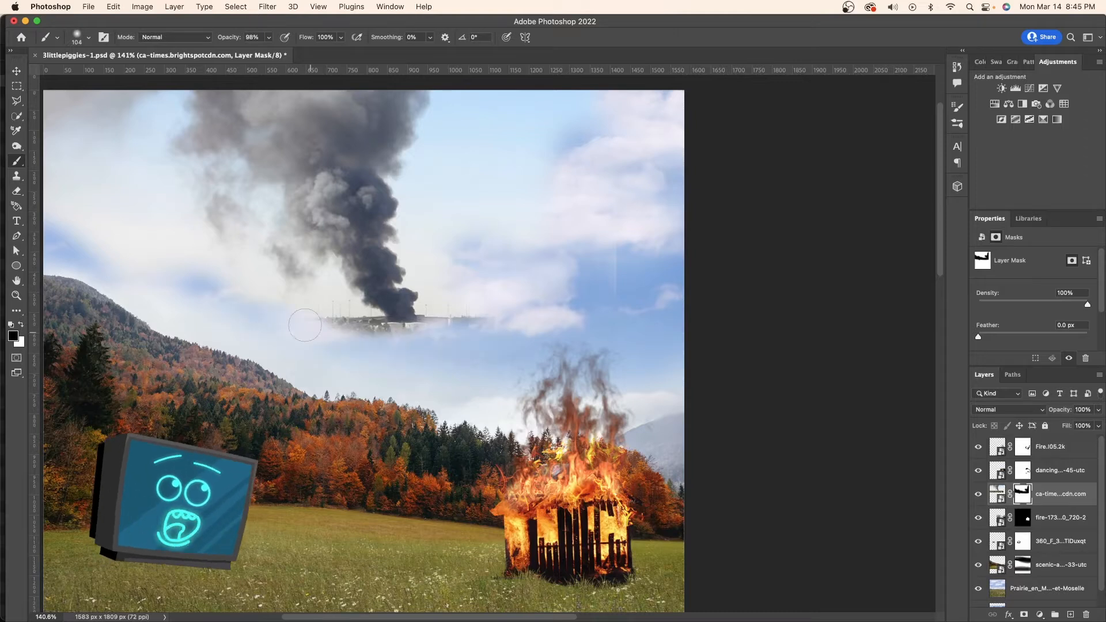
{"action": "mouse_move", "coordinate": [367, 323]}
{"action": "left_mouse_down"}
{"action": "mouse_move", "coordinate": [427, 342]}
{"action": "mouse_move", "coordinate": [457, 319]}
{"action": "left_mouse_up"}
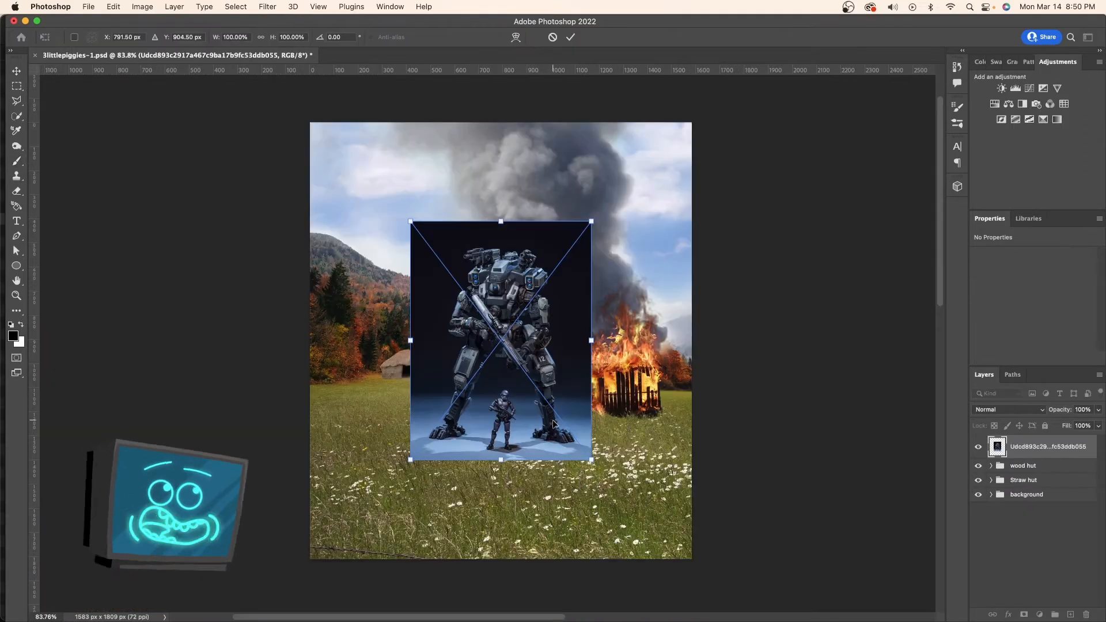
Step: Enlarge the placed robot image to about 1089 × 1439 px and commit the placement
{"action": "left_click_drag", "start_coordinate": [590, 460], "coordinate": [629, 516]}
{"action": "key", "text": "Return"}
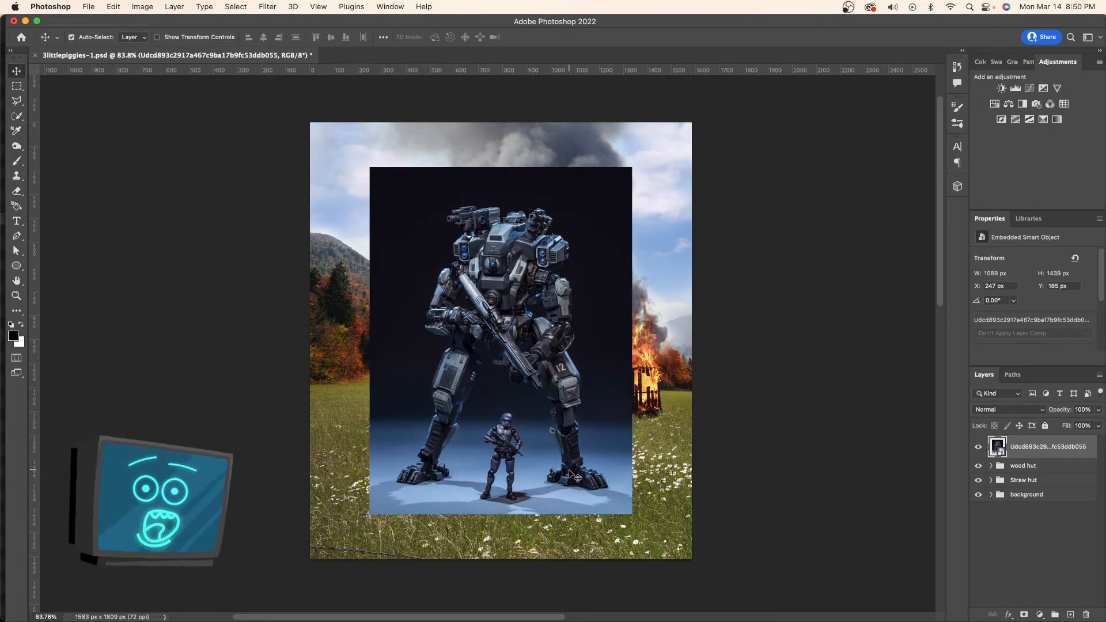
{"action": "scroll", "coordinate": [574, 476], "scroll_direction": "up", "scroll_amount": 1}
{"action": "key", "text": "z"}
{"action": "left_click_drag", "start_coordinate": [559, 411], "coordinate": [594, 413]}
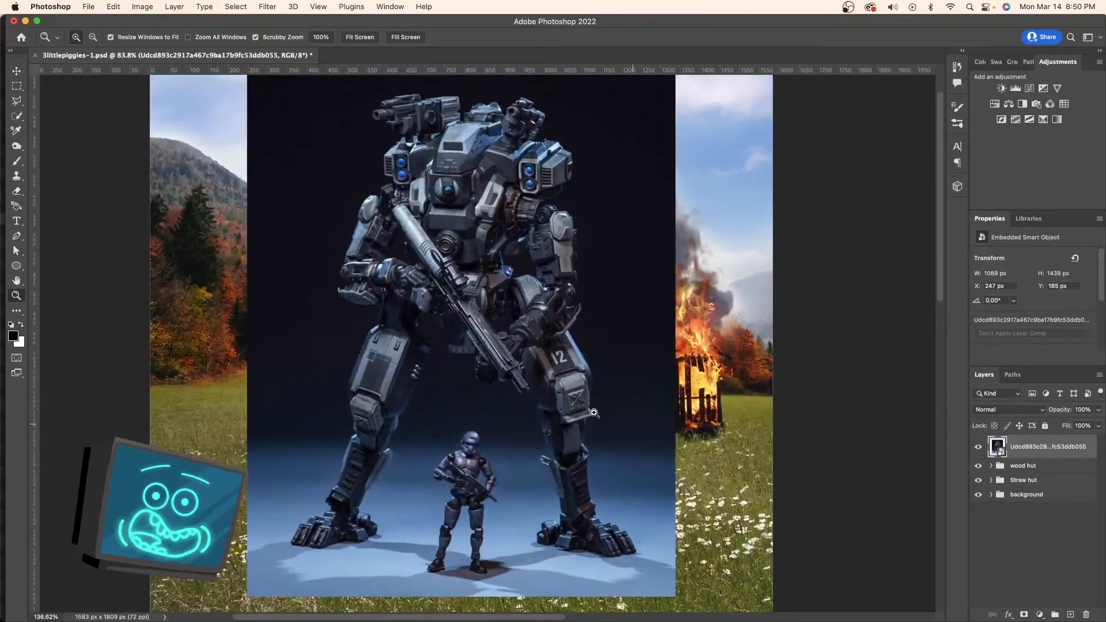
{"action": "scroll", "coordinate": [576, 437], "scroll_direction": "up", "scroll_amount": 3}
{"action": "mouse_move", "coordinate": [579, 459]}
{"action": "left_mouse_down"}
{"action": "mouse_move", "coordinate": [610, 458]}
{"action": "mouse_move", "coordinate": [590, 458]}
{"action": "left_mouse_up"}
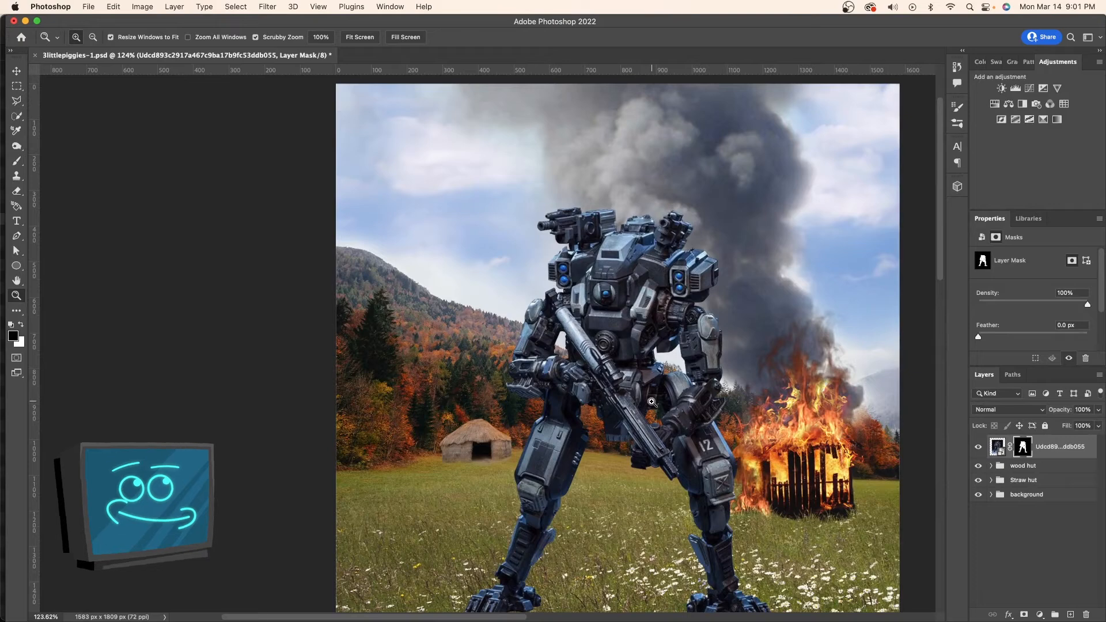
{"action": "scroll", "coordinate": [651, 402], "scroll_direction": "down", "scroll_amount": 5}
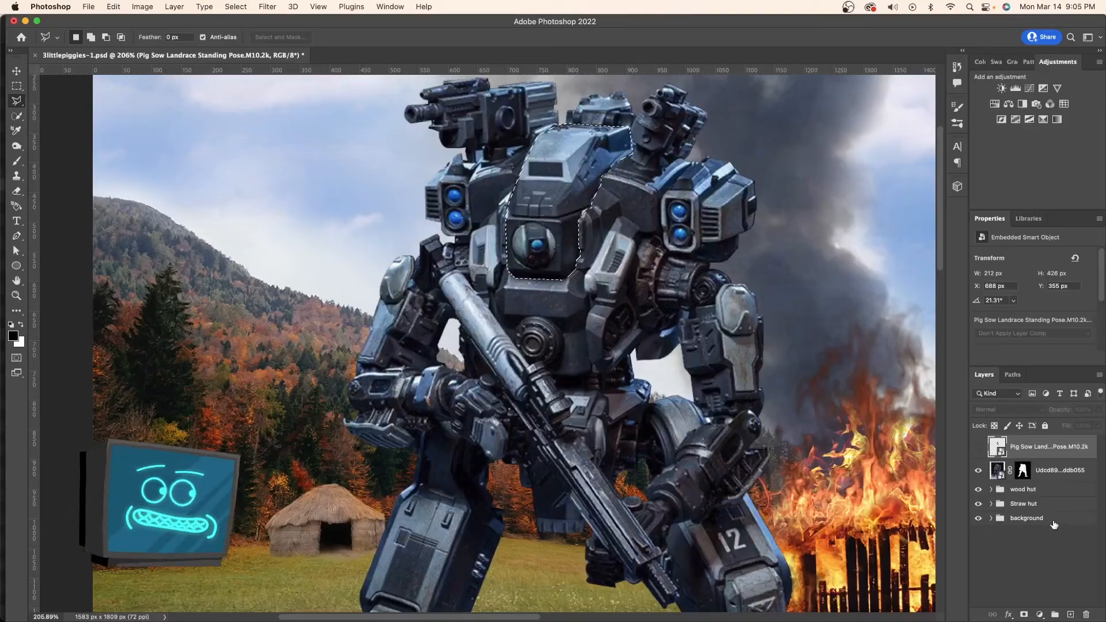
Step: Make the pig layer visible and brush along the pig's lower edge on the robot's chest
{"action": "left_click", "coordinate": [978, 447]}
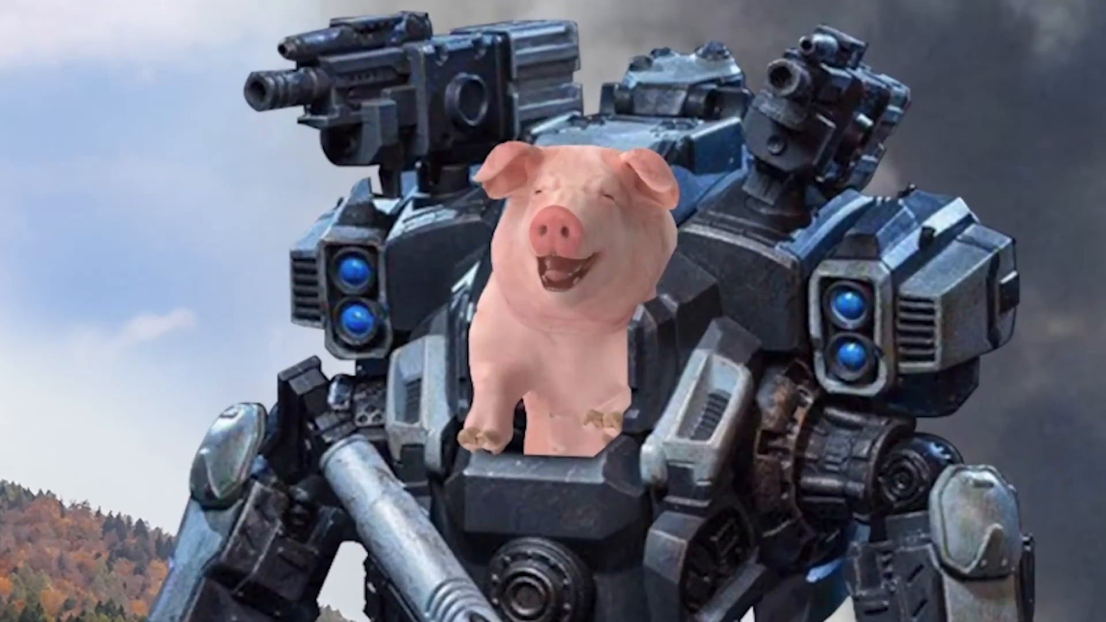
{"action": "mouse_move", "coordinate": [637, 464]}
{"action": "left_mouse_down"}
{"action": "mouse_move", "coordinate": [598, 454]}
{"action": "mouse_move", "coordinate": [549, 463]}
{"action": "mouse_move", "coordinate": [609, 451]}
{"action": "mouse_move", "coordinate": [591, 469]}
{"action": "mouse_move", "coordinate": [601, 447]}
{"action": "mouse_move", "coordinate": [549, 470]}
{"action": "left_mouse_up"}
{"action": "key", "text": "super+plus"}
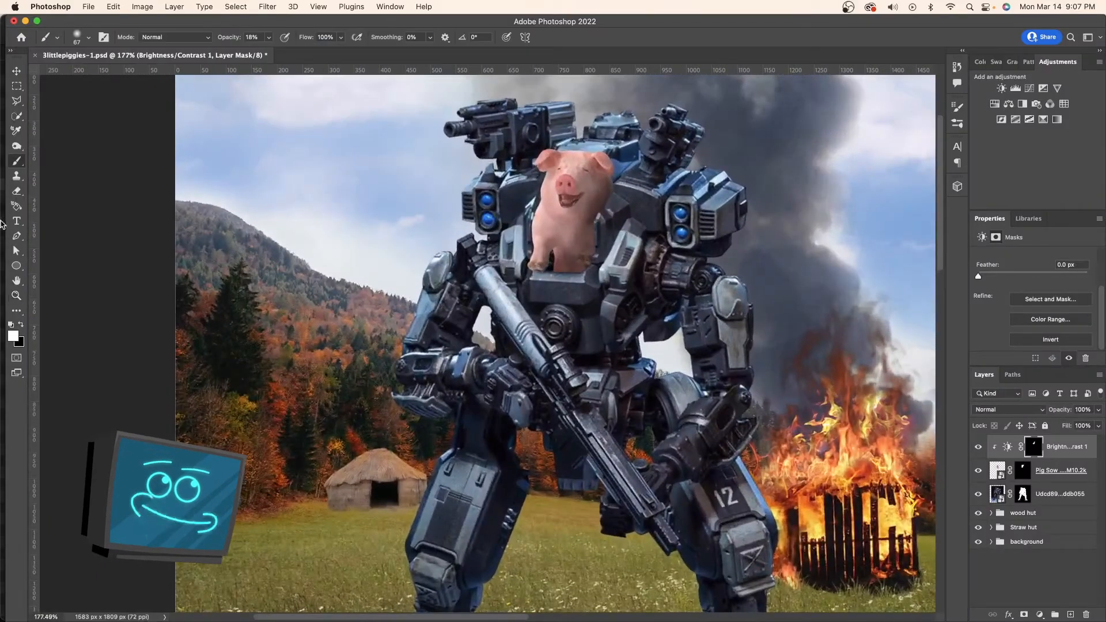
Step: Place the Glass Dome.J16.2k image into the document and move it up over the pig
{"action": "key", "text": "super+Tab"}
{"action": "left_click_drag", "start_coordinate": [33, 129], "coordinate": [534, 268]}
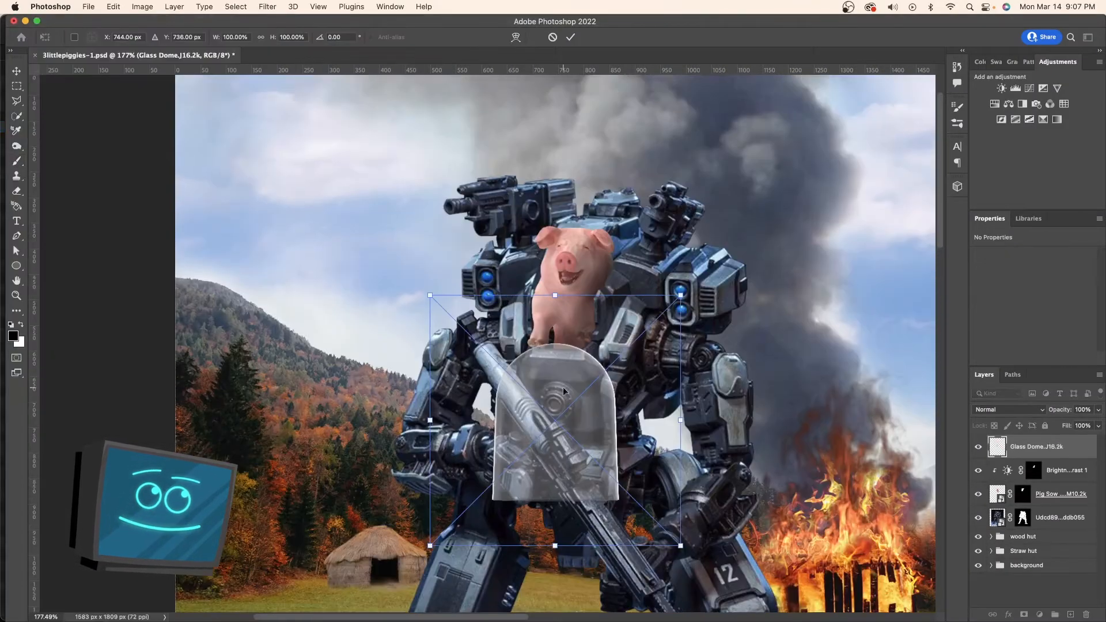
{"action": "left_click_drag", "start_coordinate": [563, 390], "coordinate": [609, 288]}
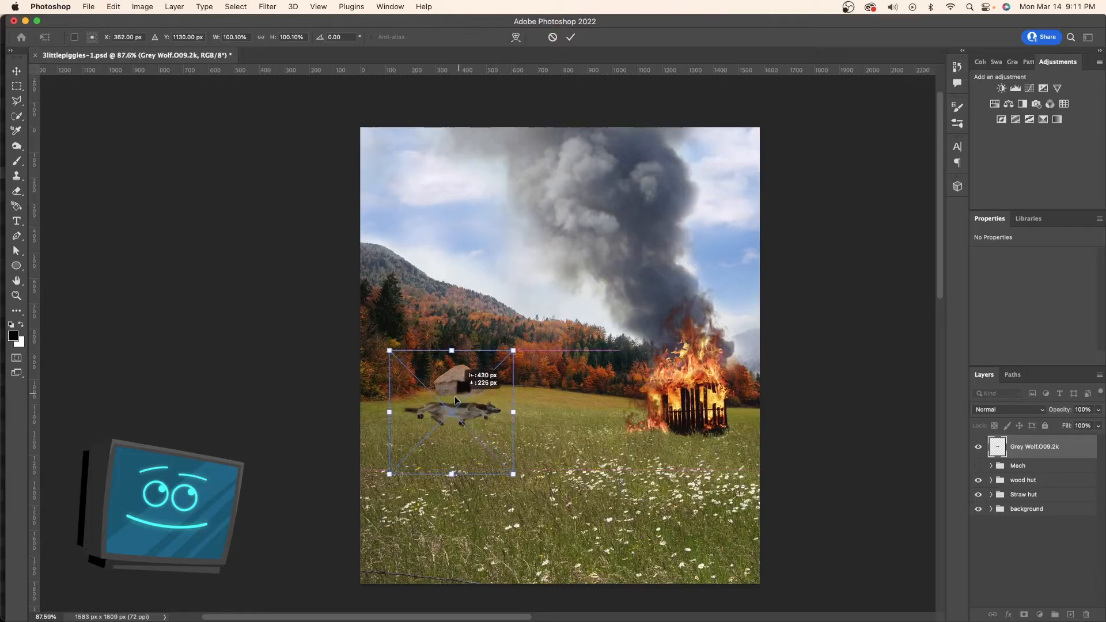
Step: Move the placed Grey Wolf.O09.2k image onto the meadow near the straw hut and commit it
{"action": "left_click_drag", "start_coordinate": [497, 356], "coordinate": [440, 412]}
{"action": "key", "text": "Return"}
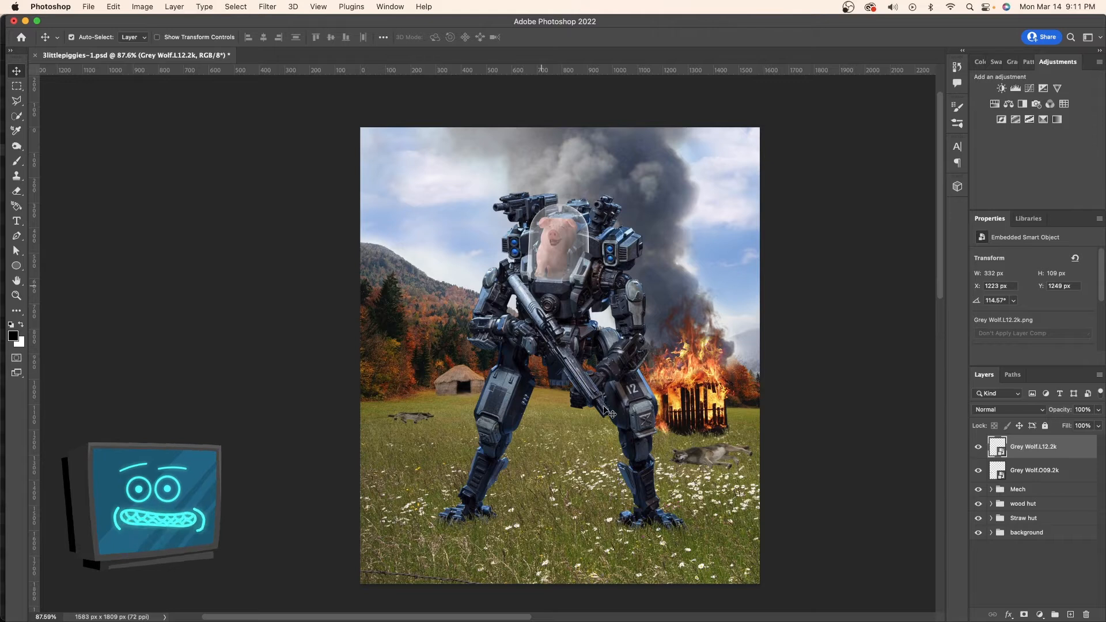
Step: Add the Grey Wolf.I12.2k image, enlarge it, and position the wolf on the meadow in front of the straw hut
{"action": "key", "text": "super+v"}
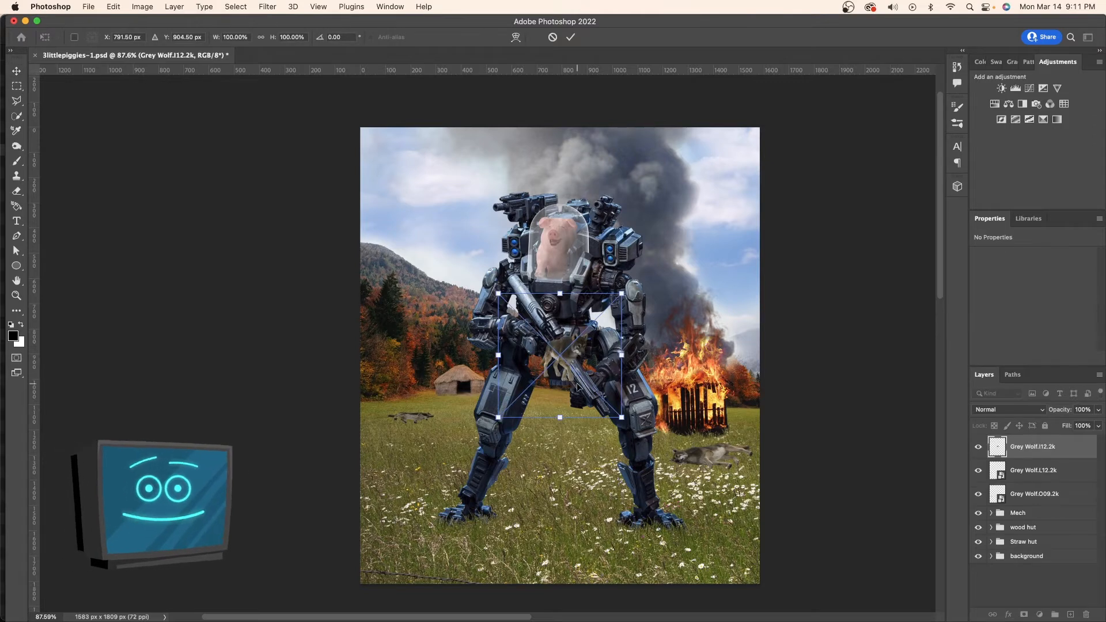
{"action": "left_click_drag", "start_coordinate": [576, 374], "coordinate": [507, 401]}
{"action": "left_click_drag", "start_coordinate": [433, 333], "coordinate": [366, 260]}
{"action": "left_click_drag", "start_coordinate": [430, 363], "coordinate": [376, 422]}
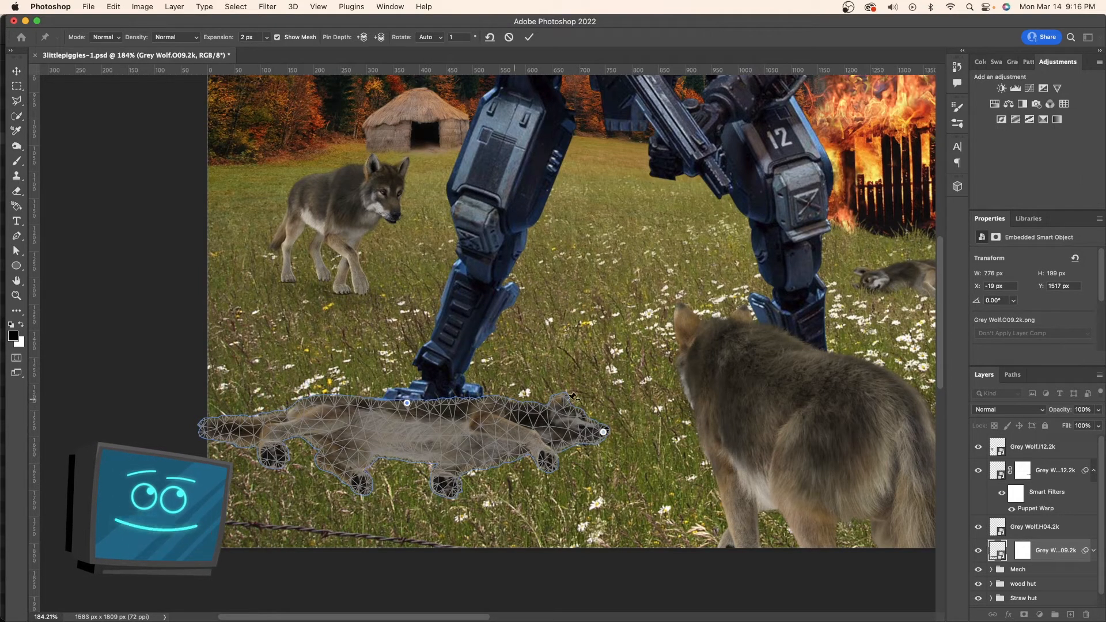
Step: Puppet-warp the lying foreground wolf by pinning its shoulder and bending its head down toward the grass
{"action": "left_click", "coordinate": [525, 405]}
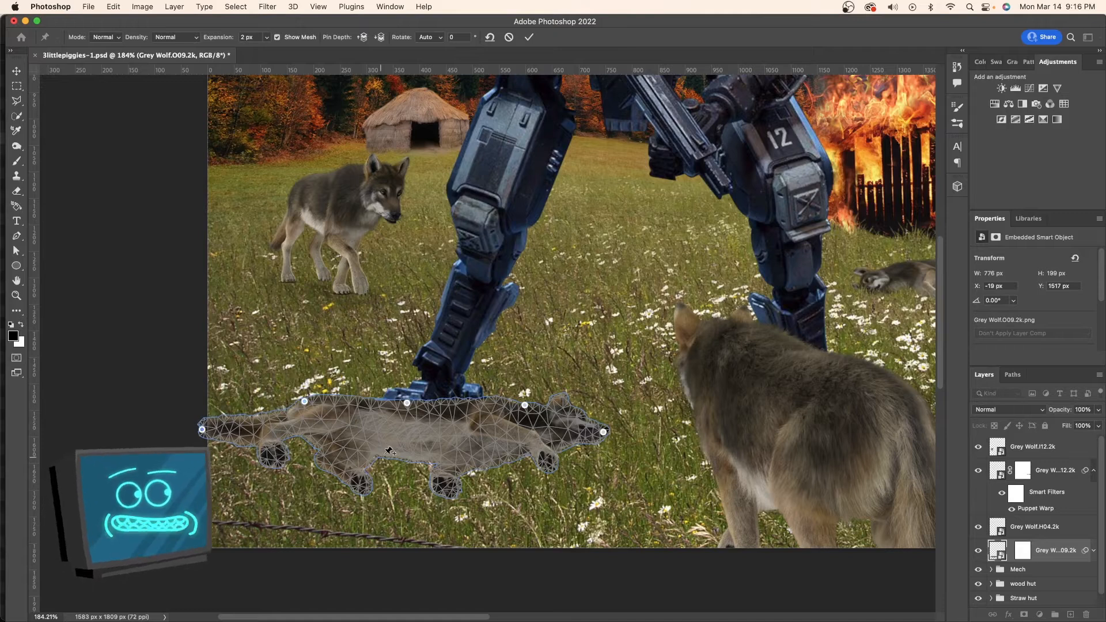
{"action": "left_click_drag", "start_coordinate": [603, 433], "coordinate": [557, 464]}
{"action": "left_click", "coordinate": [551, 471]}
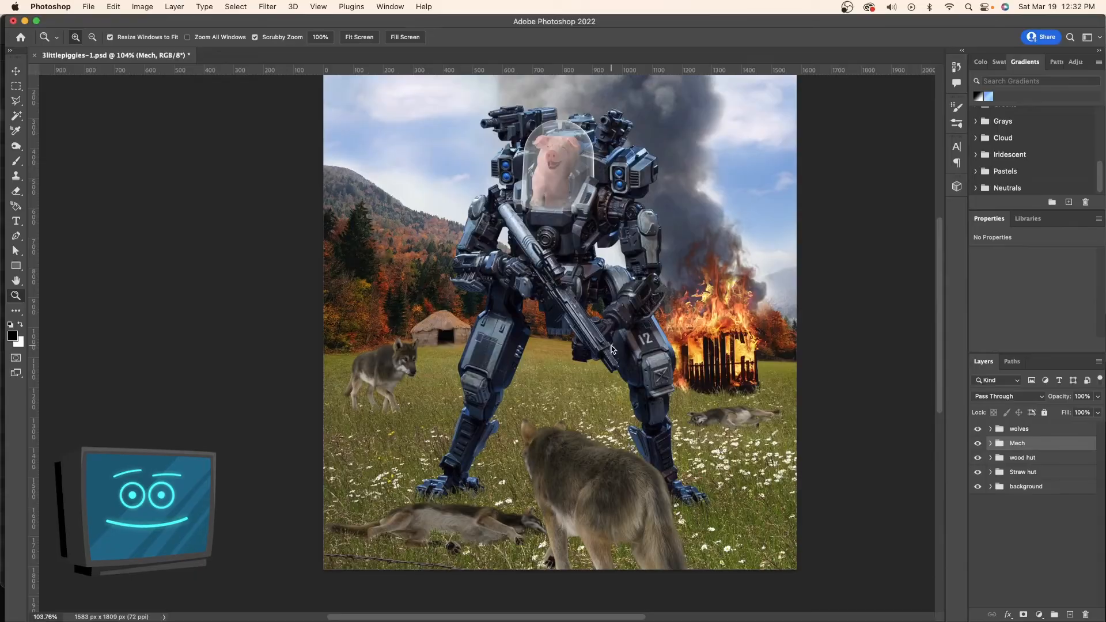
Step: Scale the copy of the Fire.H03.2k flame to 37.86%, rotate it to 143.42°, and fit it at the gun's muzzle
{"action": "key", "text": "ctrl+t"}
{"action": "left_click_drag", "start_coordinate": [557, 337], "coordinate": [637, 507]}
{"action": "key", "text": "Return"}
{"action": "key", "text": "z"}
{"action": "left_click", "coordinate": [16, 71]}
{"action": "key", "text": "z"}
{"action": "left_click", "coordinate": [18, 71]}
{"action": "key", "text": "ctrl+t"}
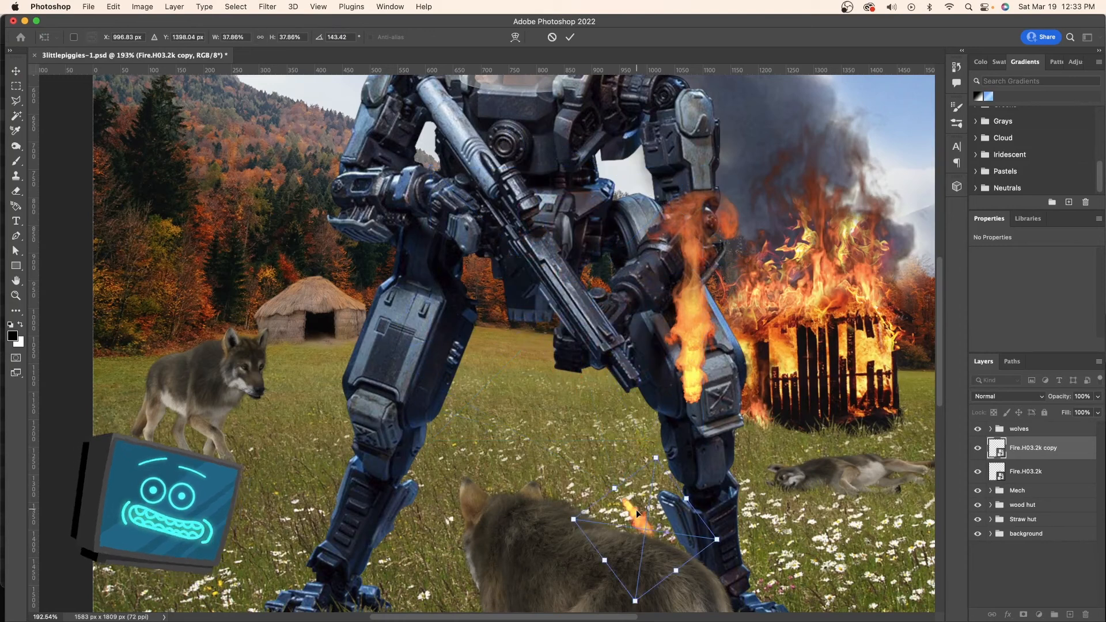
{"action": "key", "text": "Return"}
Step: Apply a 34-pixel Motion Blur to the small muzzle flame copy, lowering the blur angle by a few degrees
{"action": "key", "text": "z"}
{"action": "left_click_drag", "start_coordinate": [599, 309], "coordinate": [612, 309]}
{"action": "left_click", "coordinate": [267, 6]}
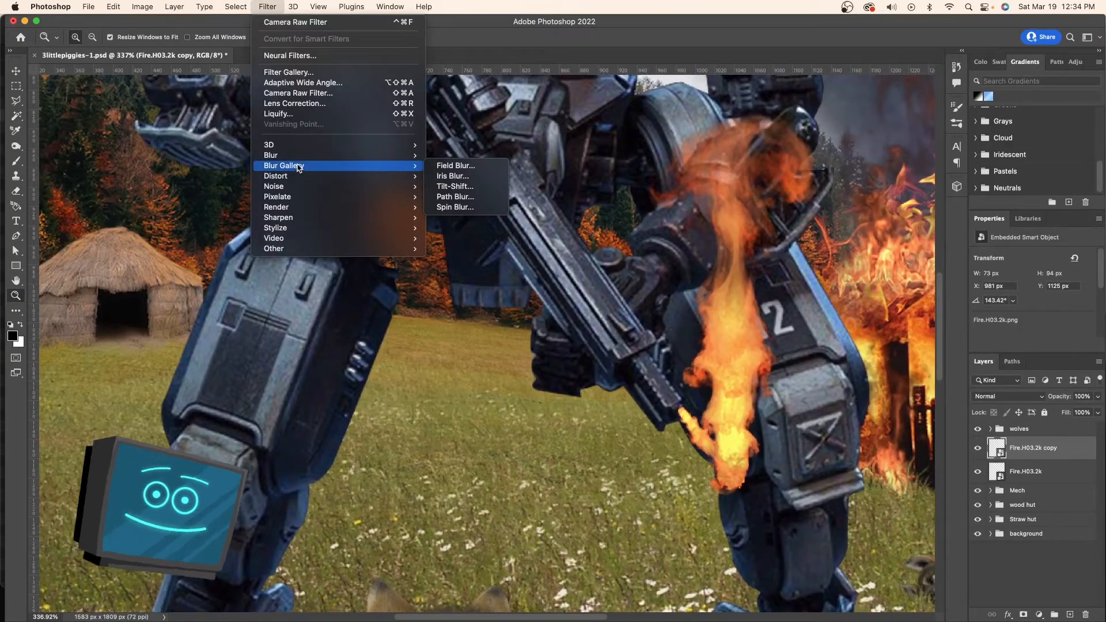
{"action": "mouse_move", "coordinate": [322, 155]}
{"action": "left_click", "coordinate": [496, 217]}
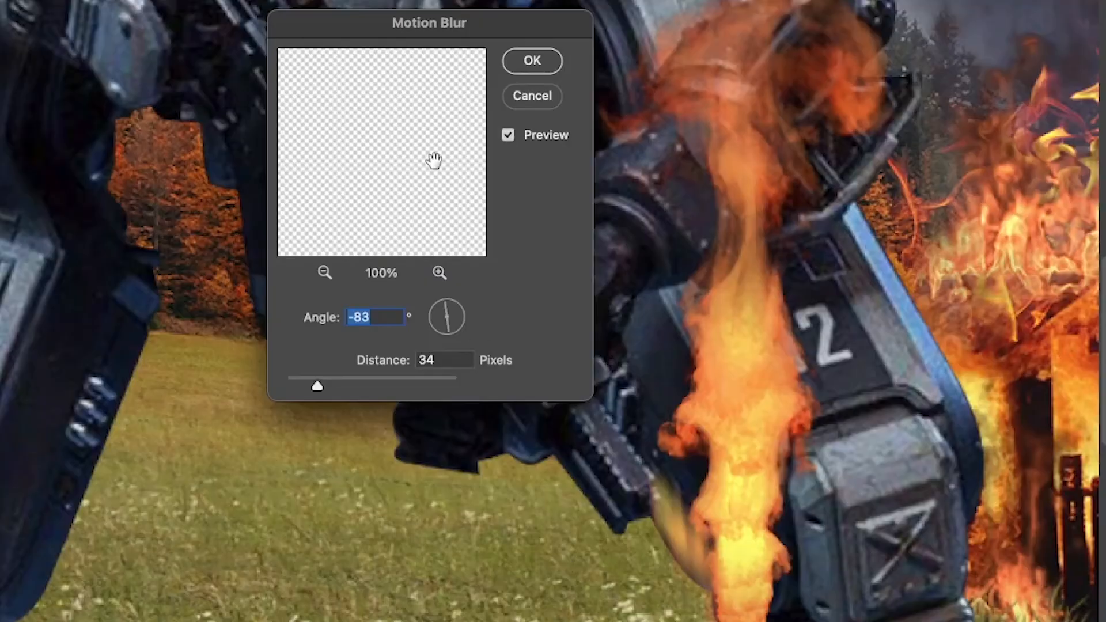
{"action": "key", "text": "Down"}
{"action": "key", "text": "Down"}
{"action": "key", "text": "Down"}
{"action": "key", "text": "Down"}
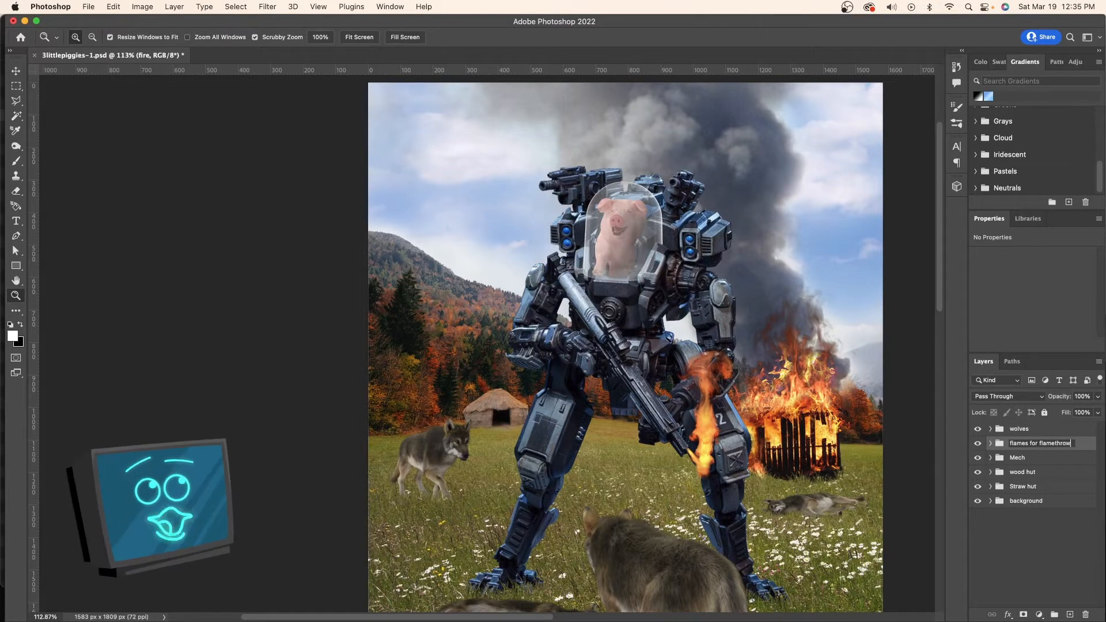
Step: Name the fire layer group "flames for flamethrower"
{"action": "type", "text": "wer"}
{"action": "key", "text": "Return"}
Step: Place the PrinscoSW4inwCouplerUshape hose image over the robot and rasterize its layer
{"action": "left_click_drag", "start_coordinate": [42, 283], "coordinate": [637, 243]}
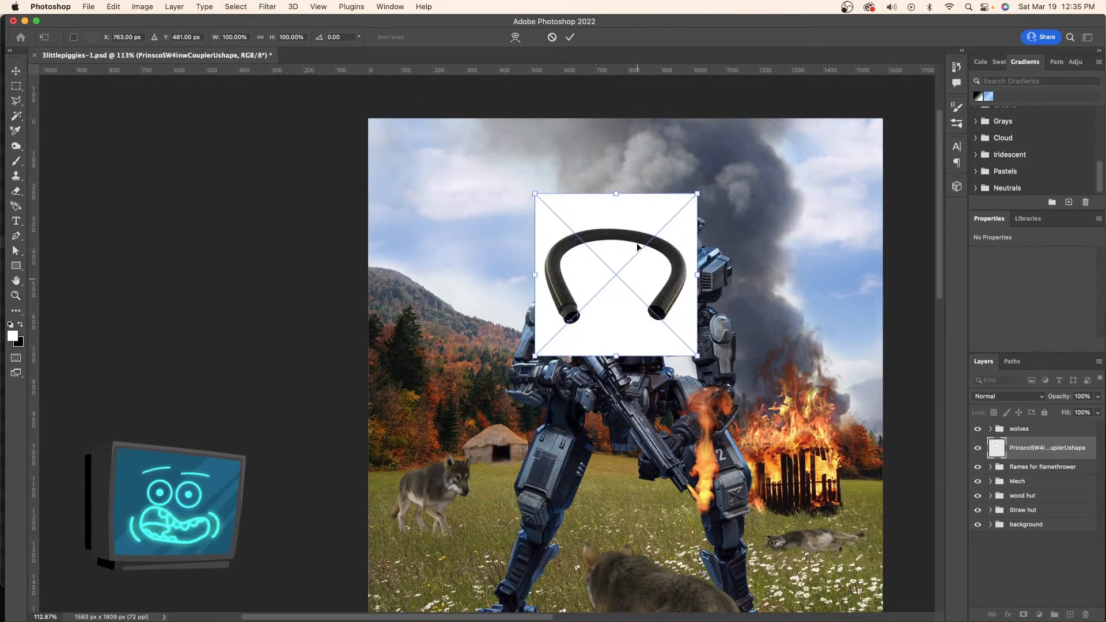
{"action": "key", "text": "Return"}
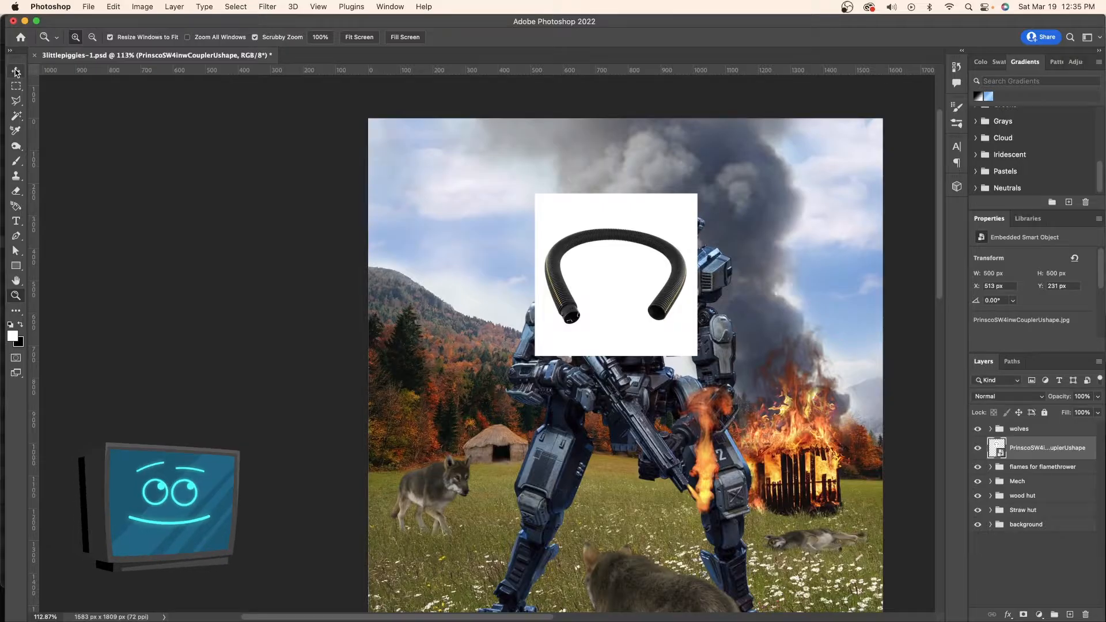
{"action": "key", "text": "v"}
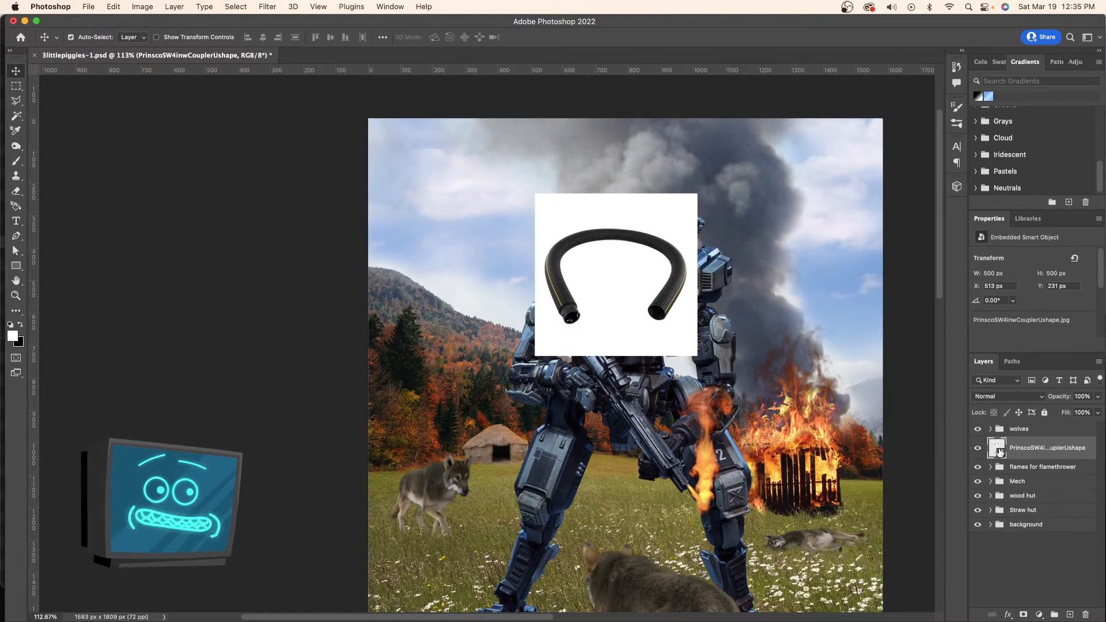
{"action": "right_click", "coordinate": [1007, 453]}
{"action": "left_click", "coordinate": [933, 513]}
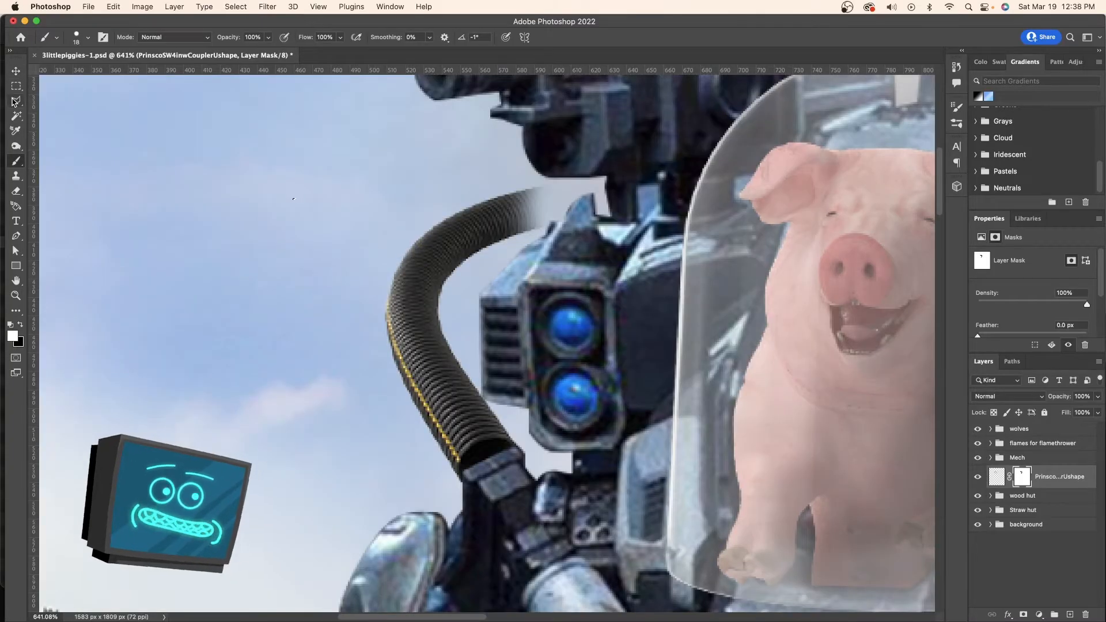
{"action": "left_click", "coordinate": [16, 86]}
{"action": "key", "text": "b"}
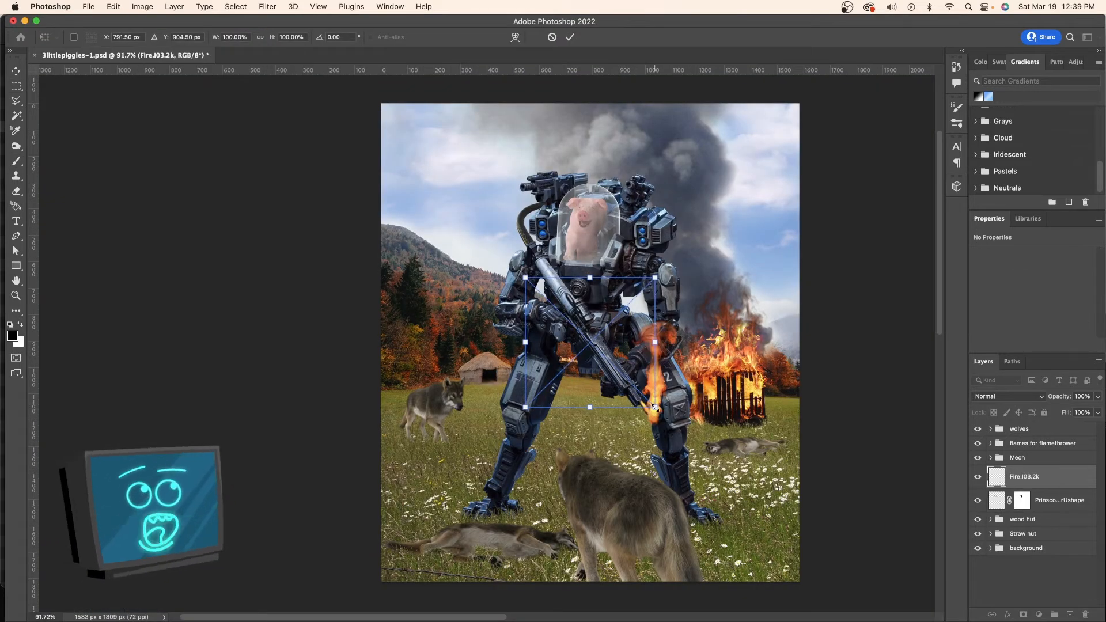
Step: Scale the placed Fire.I03.2k flames to 394.29% and position them low across the meadow behind the robot
{"action": "left_click_drag", "start_coordinate": [655, 408], "coordinate": [881, 547]}
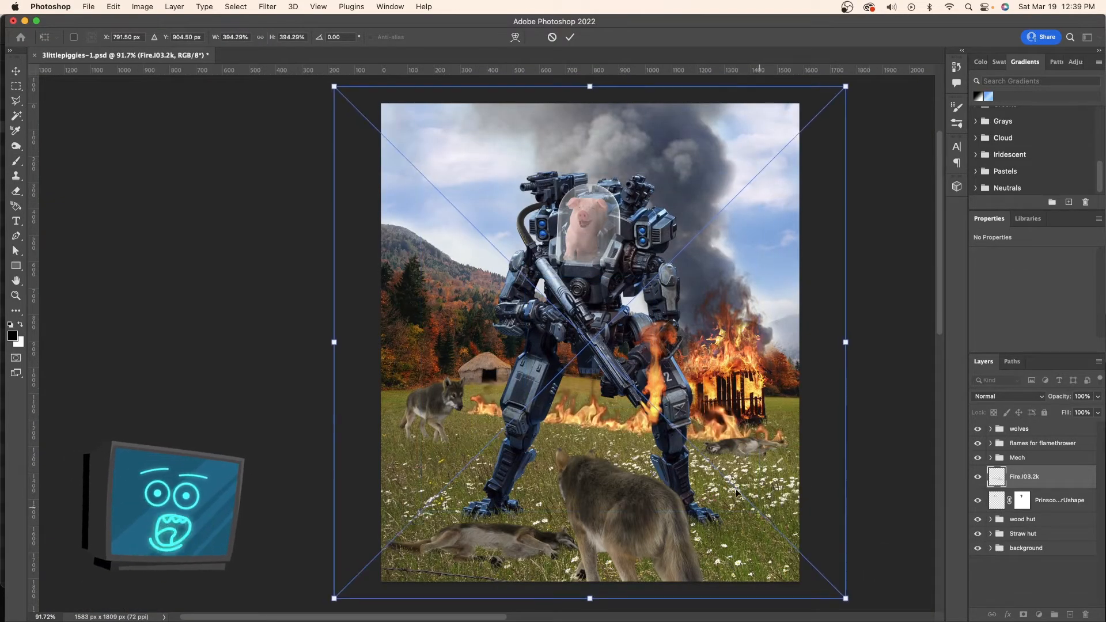
{"action": "left_click_drag", "start_coordinate": [592, 421], "coordinate": [590, 450]}
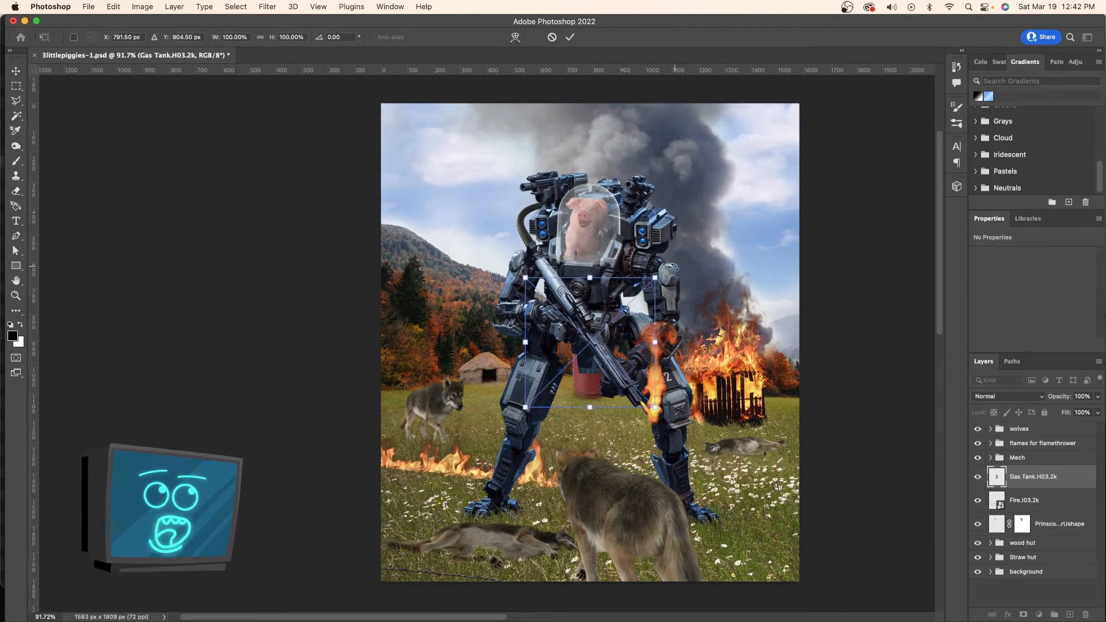
Step: Enlarge the placed Gas Tank.H03.2k image and position it behind the robot with the tank's valve above the shoulders
{"action": "left_click_drag", "start_coordinate": [655, 279], "coordinate": [709, 222]}
{"action": "left_click_drag", "start_coordinate": [592, 427], "coordinate": [604, 330]}
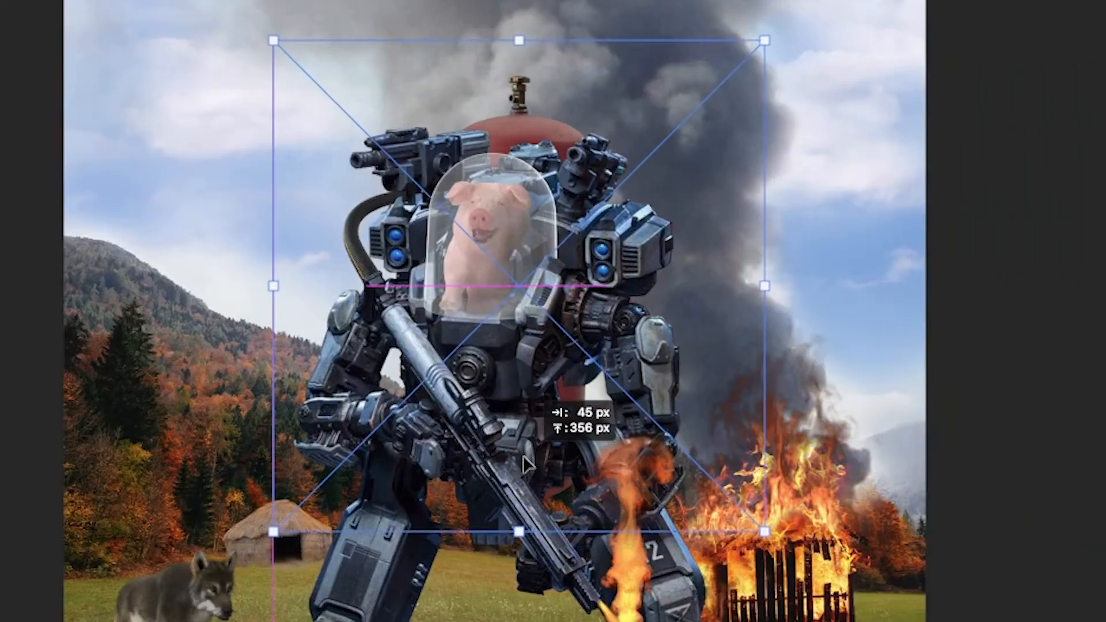
{"action": "left_click_drag", "start_coordinate": [523, 455], "coordinate": [523, 455]}
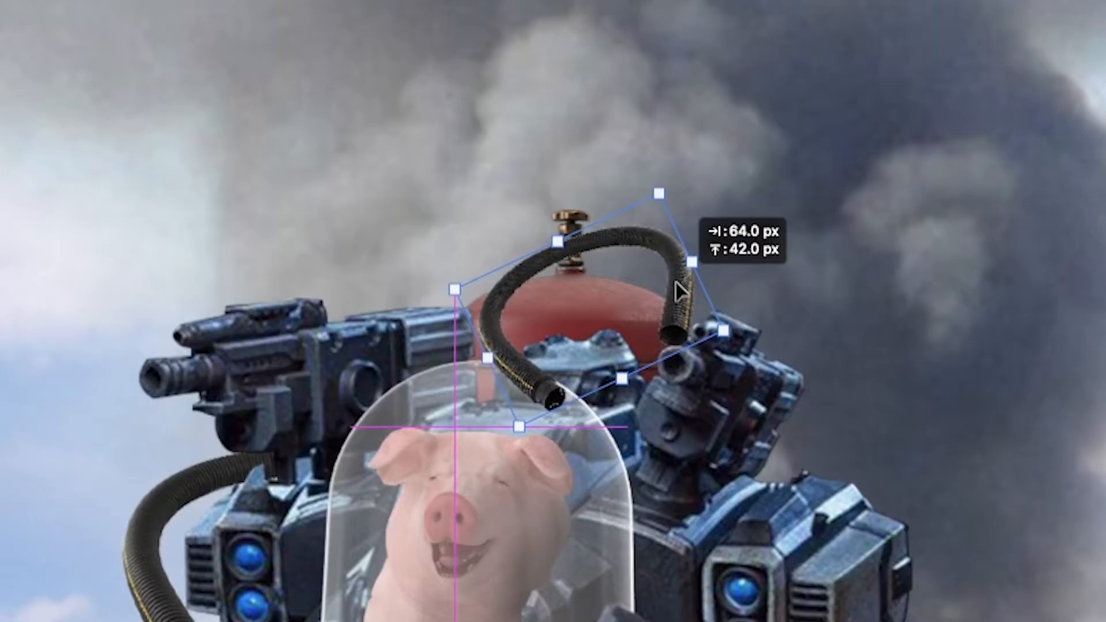
Step: Fit the rotated copy of the PrinscoSW4inwCouplerUshape hose between the gas tank's valve and the robot's shoulder gun
{"action": "left_click_drag", "start_coordinate": [675, 282], "coordinate": [676, 281]}
{"action": "key", "text": "Return"}
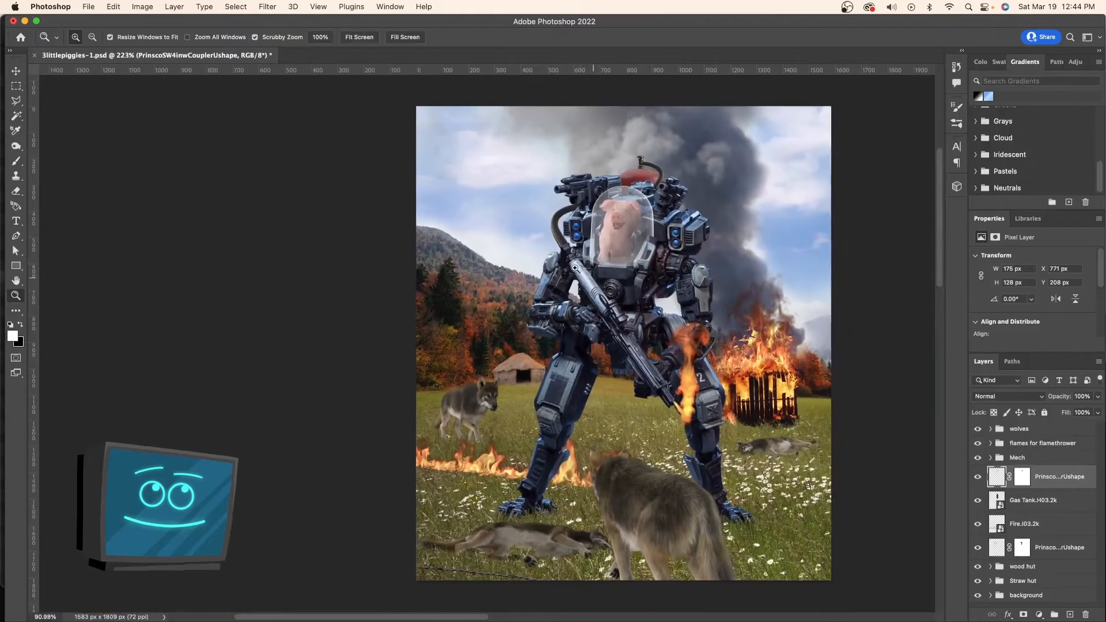
Step: Move the Fire.I03.2k ground flames further right across the meadow
{"action": "key", "text": "b"}
{"action": "left_click", "coordinate": [16, 71]}
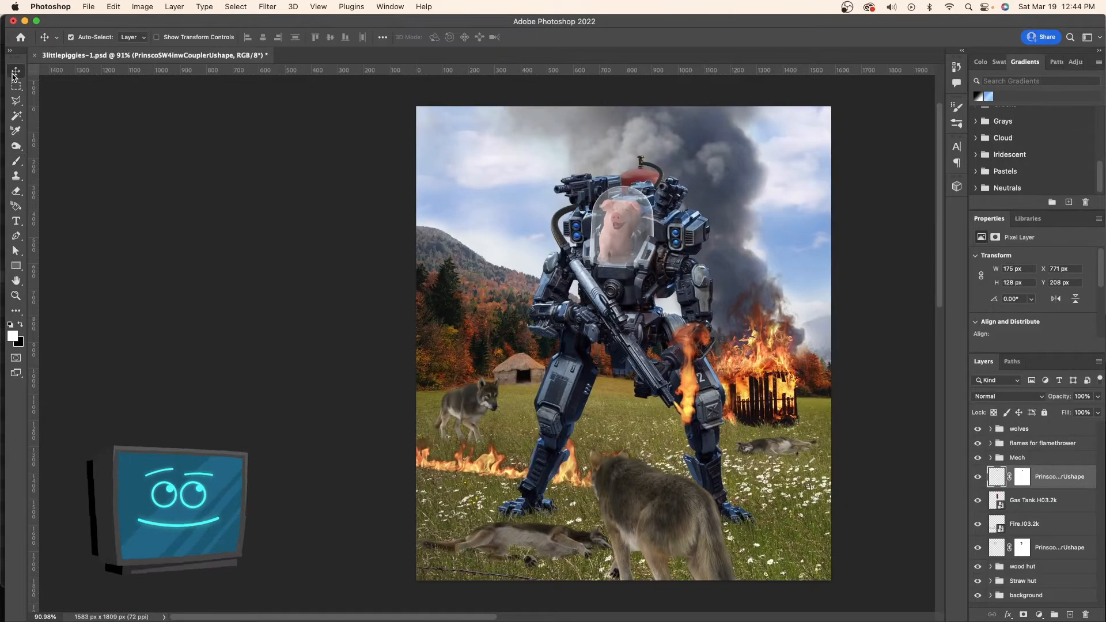
{"action": "left_click_drag", "start_coordinate": [507, 452], "coordinate": [581, 465]}
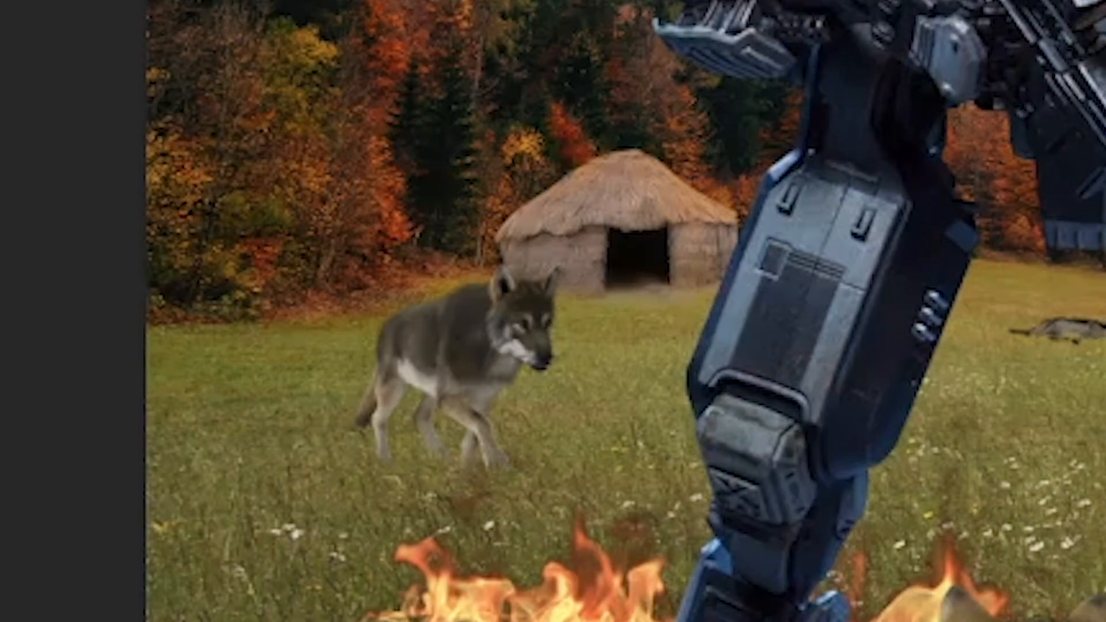
Step: Place the gray-wolf-snarling-picture image, enlarge it, and move it beside the standing wolf's head, ready for transforming
{"action": "key", "text": "ctrl+v"}
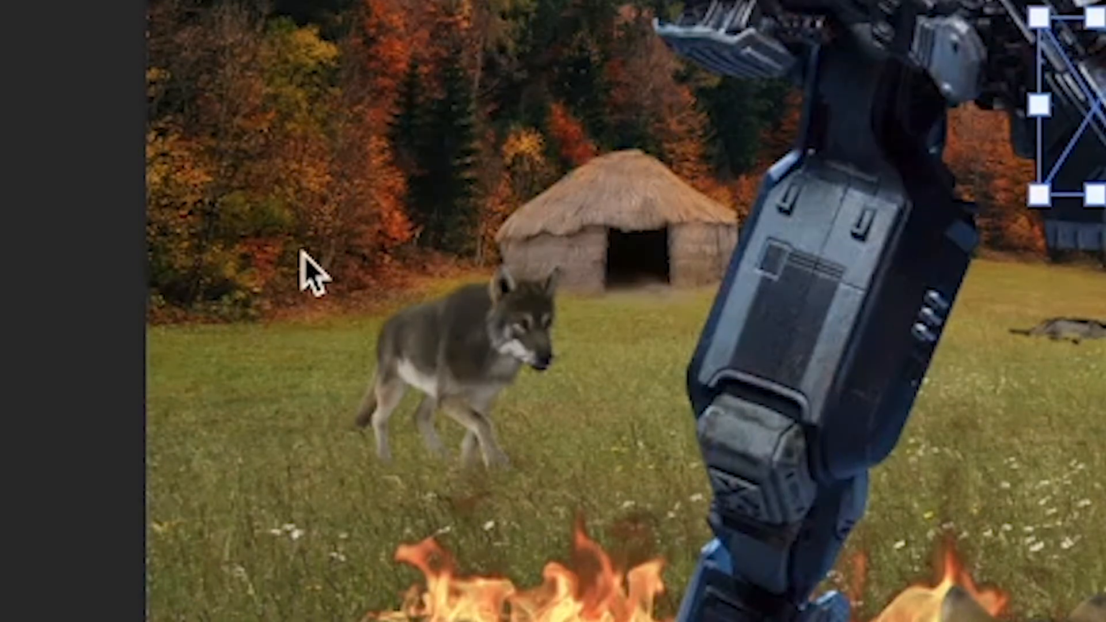
{"action": "left_click_drag", "start_coordinate": [1031, 193], "coordinate": [839, 371]}
{"action": "key", "text": "Return"}
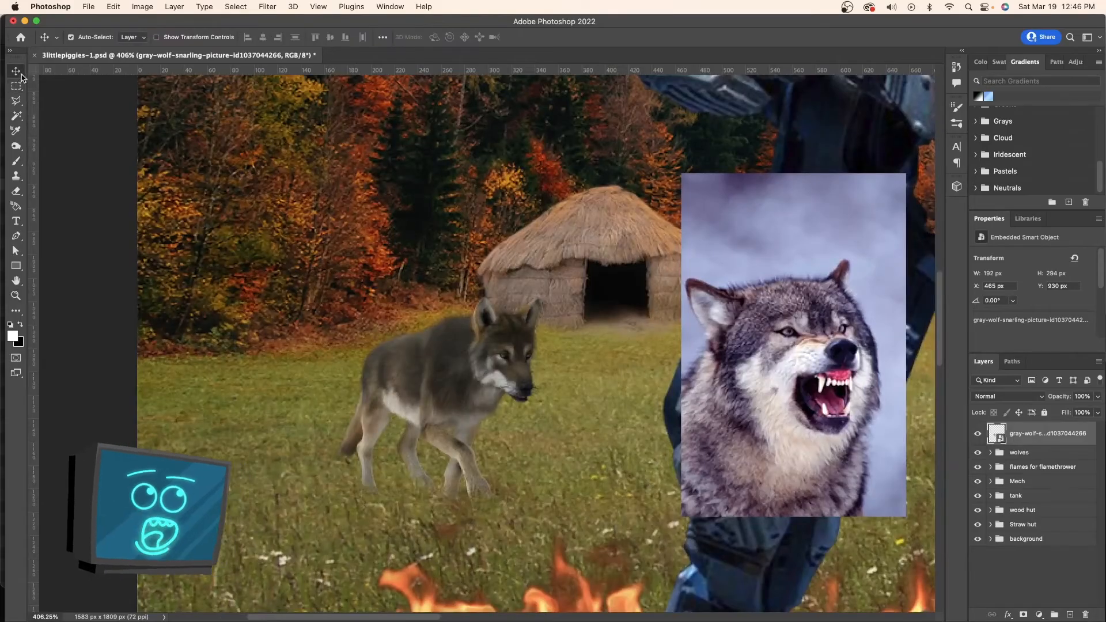
{"action": "left_click_drag", "start_coordinate": [829, 382], "coordinate": [713, 370]}
{"action": "key", "text": "super+t"}
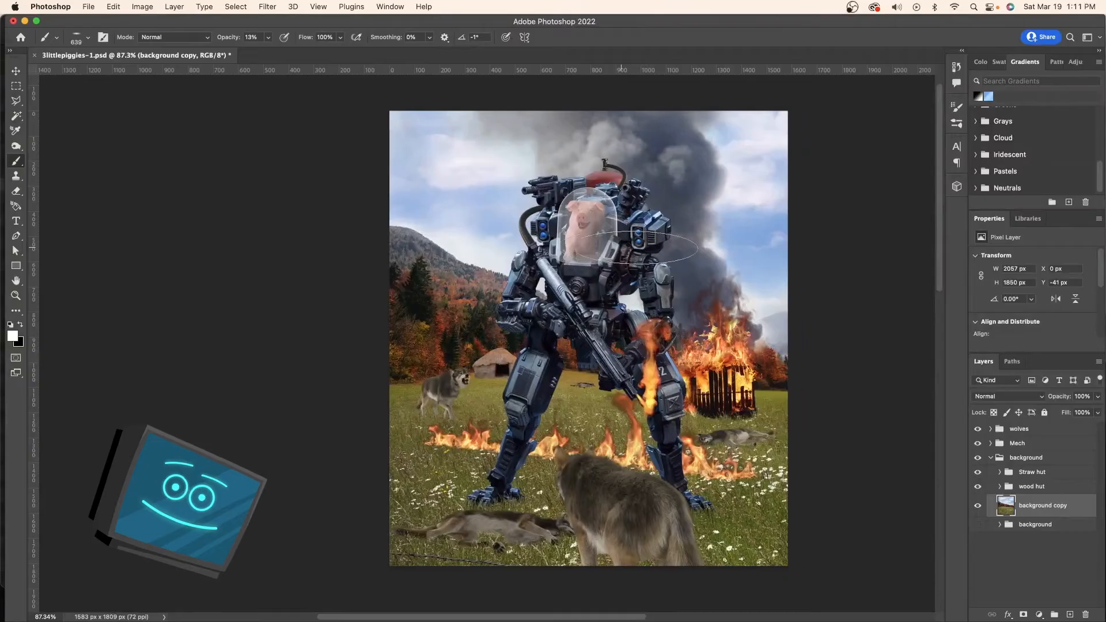
Step: Apply the Camera Raw Filter to the background copy layer with temperature +1, exposure -1.20, contrast +25 and curve darks -1
{"action": "scroll", "coordinate": [637, 248], "scroll_direction": "right", "scroll_amount": 3}
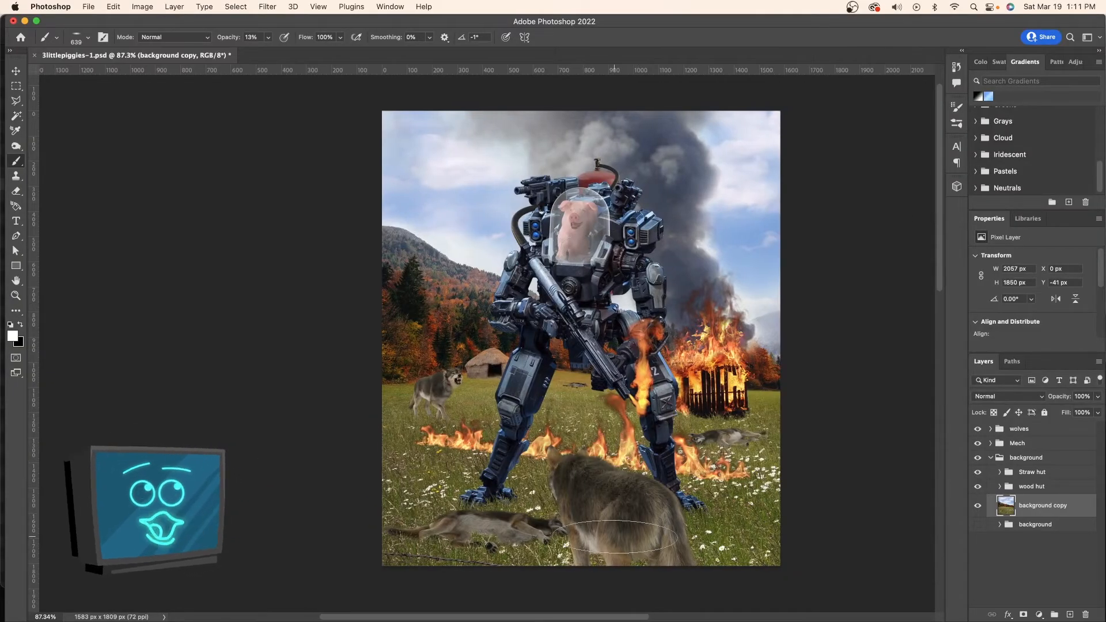
{"action": "left_click", "coordinate": [268, 6]}
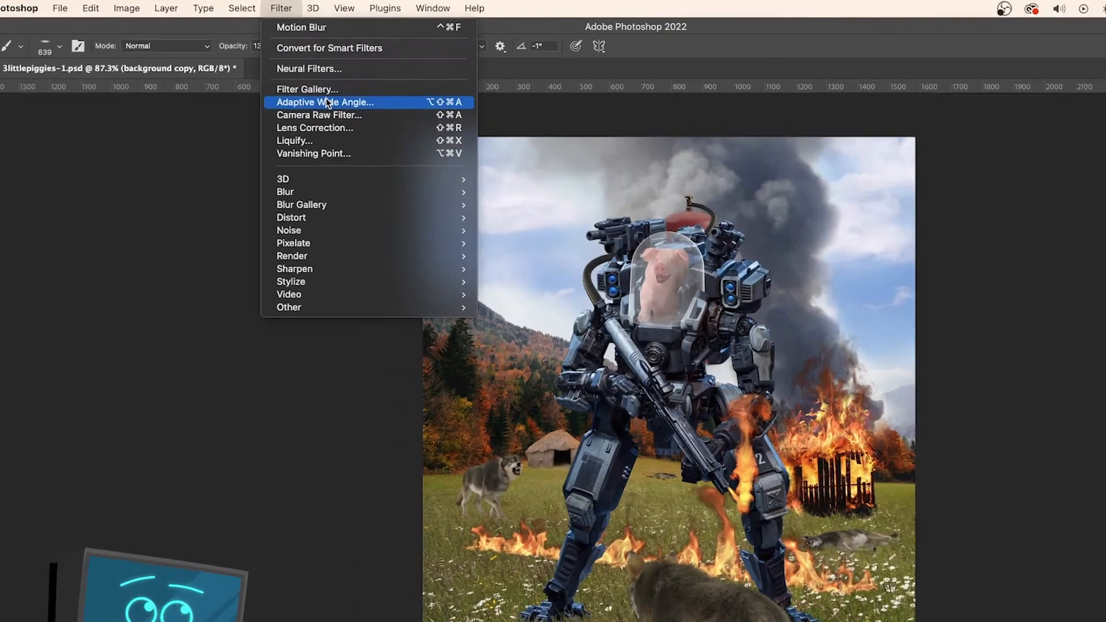
{"action": "left_click", "coordinate": [294, 105]}
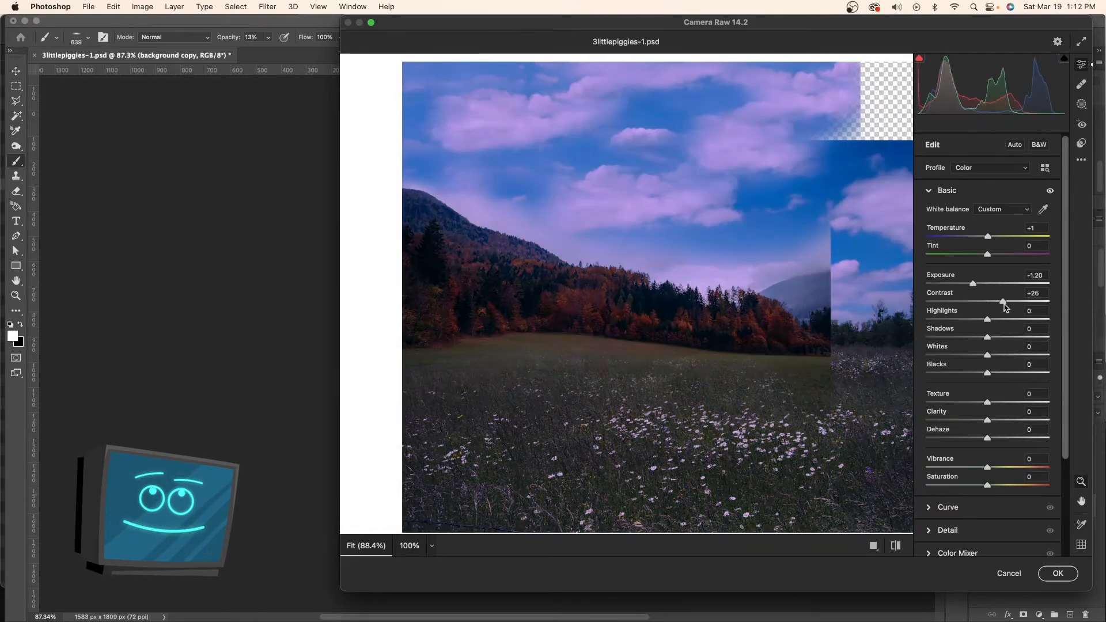
{"action": "left_click_drag", "start_coordinate": [1002, 355], "coordinate": [1019, 357]}
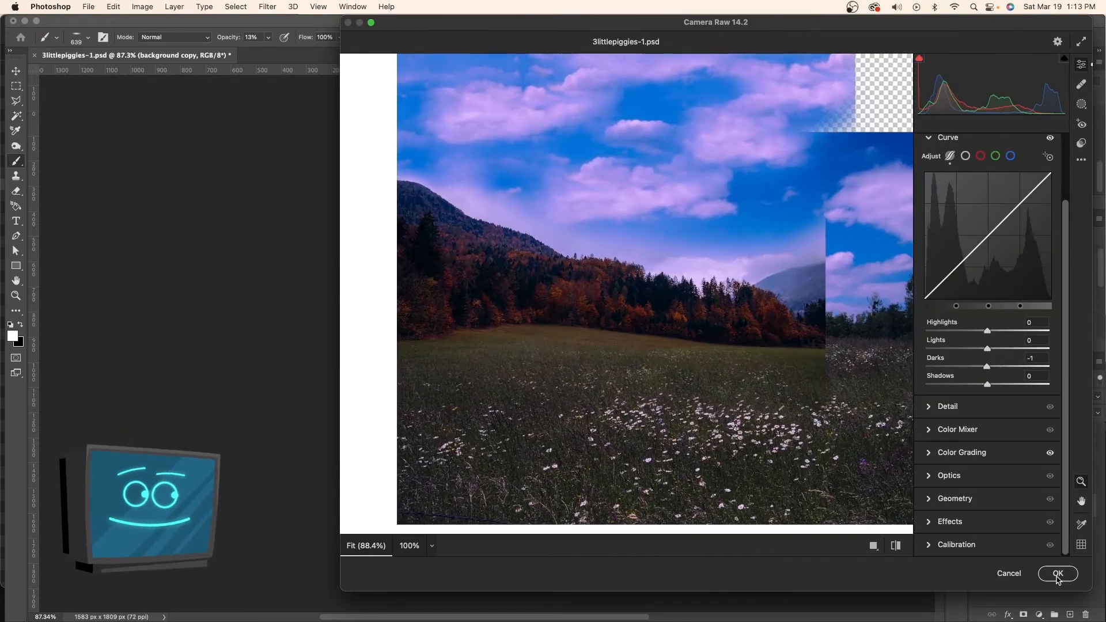
{"action": "left_click", "coordinate": [1058, 573]}
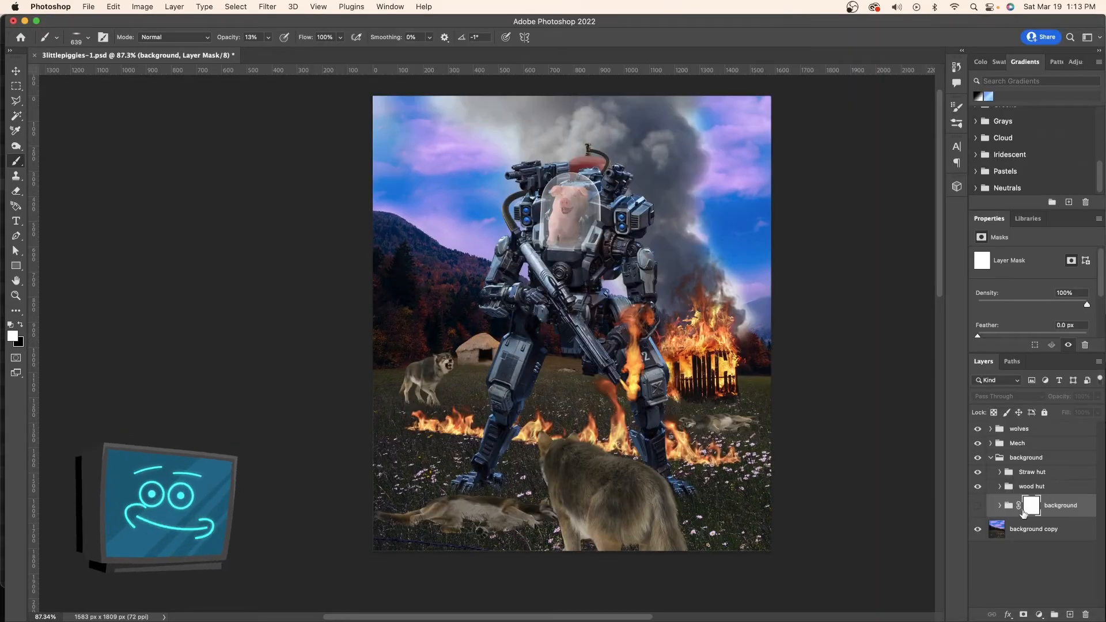
Step: Raise the brightness of a Brightness/Contrast adjustment above the background group and paint its mask white along the ground flames
{"action": "key", "text": "ctrl+z"}
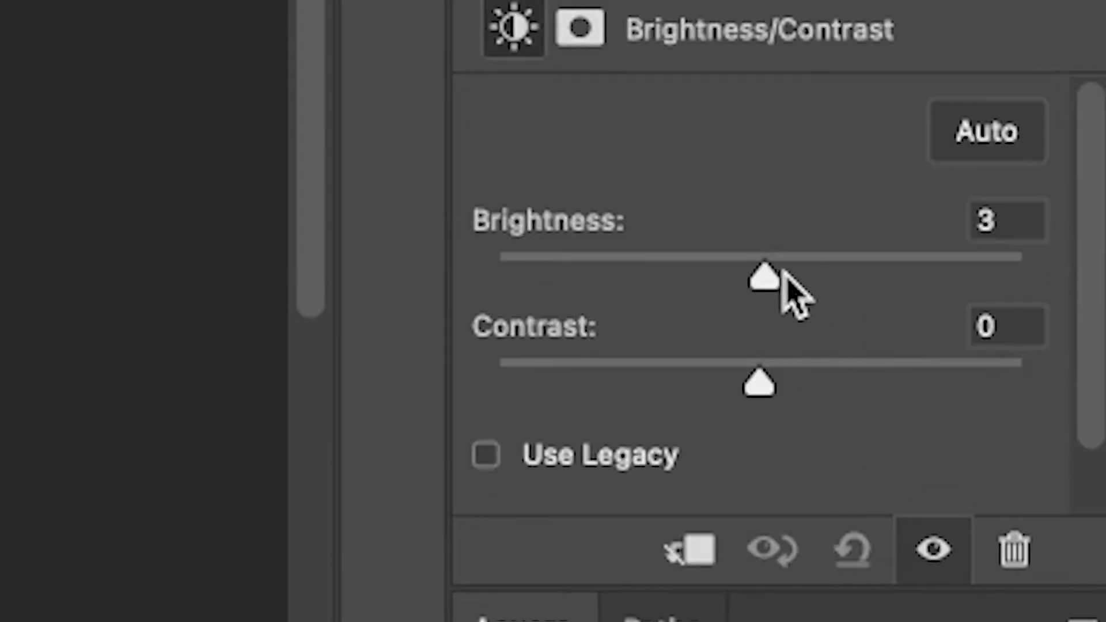
{"action": "left_click_drag", "start_coordinate": [795, 293], "coordinate": [1064, 298]}
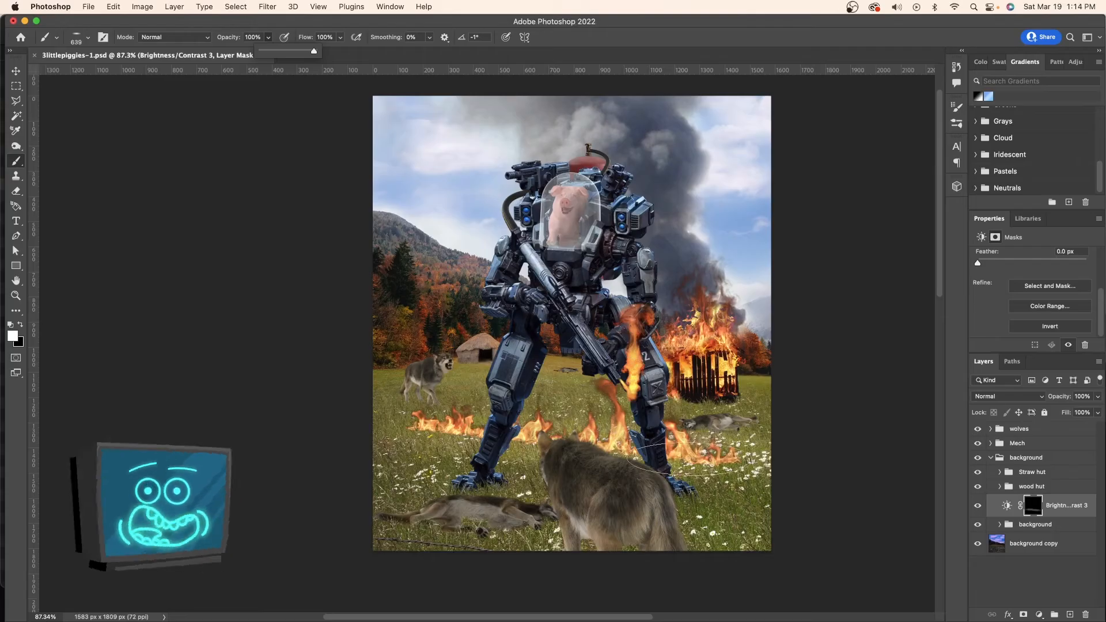
{"action": "left_click_drag", "start_coordinate": [749, 455], "coordinate": [405, 445]}
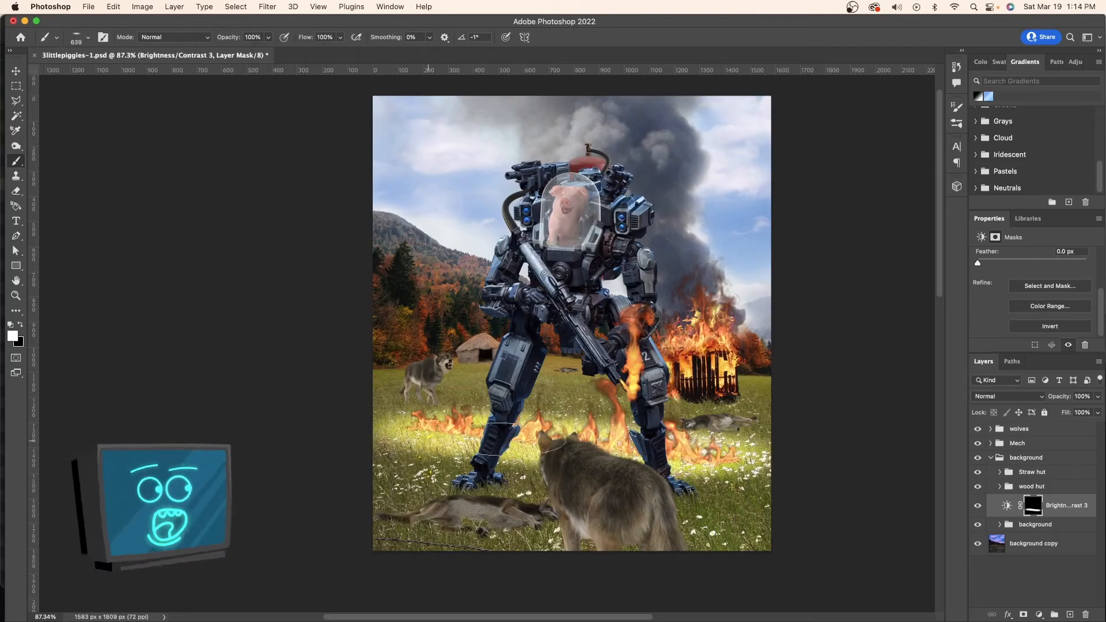
{"action": "left_click_drag", "start_coordinate": [654, 419], "coordinate": [686, 421]}
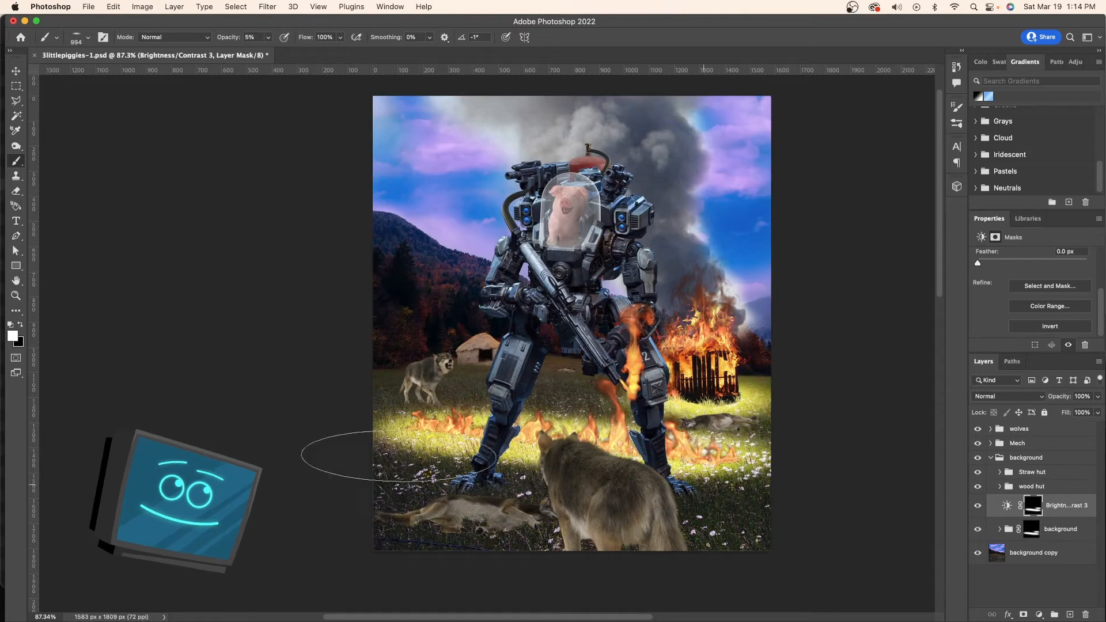
Step: Copy the Brightness/Contrast 3 layer mask onto the background group, replacing the group's existing mask
{"action": "left_click_drag", "start_coordinate": [1033, 505], "coordinate": [1029, 539]}
{"action": "key", "text": "Return"}
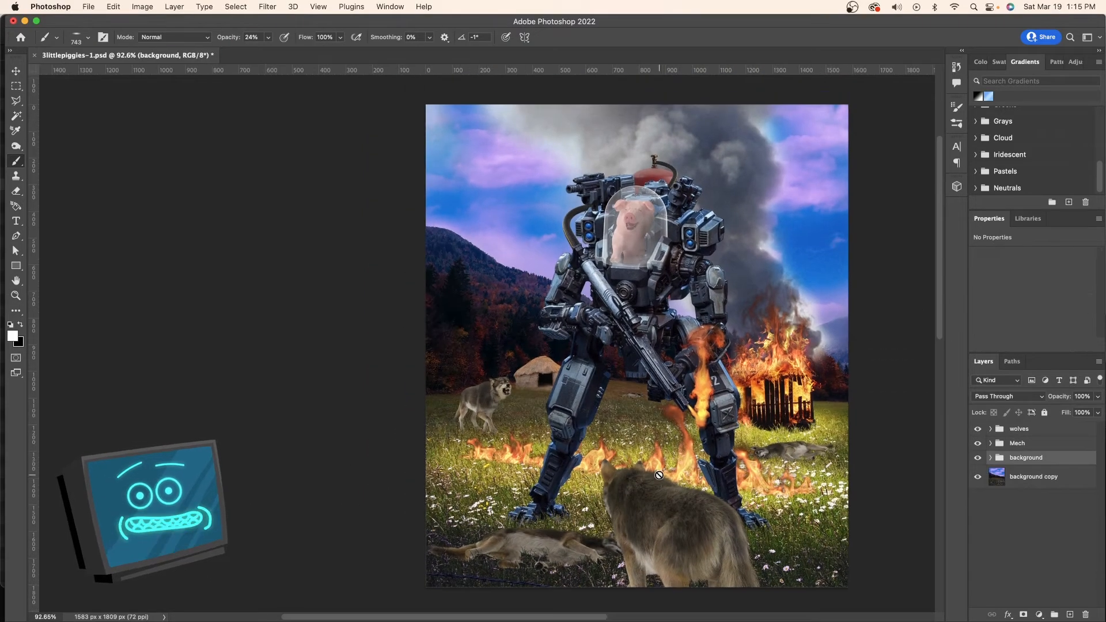
Step: Add a Brightness/Contrast adjustment clipped to the left wolf group, make its mask black, and paint over the wolf
{"action": "left_click", "coordinate": [1039, 615]}
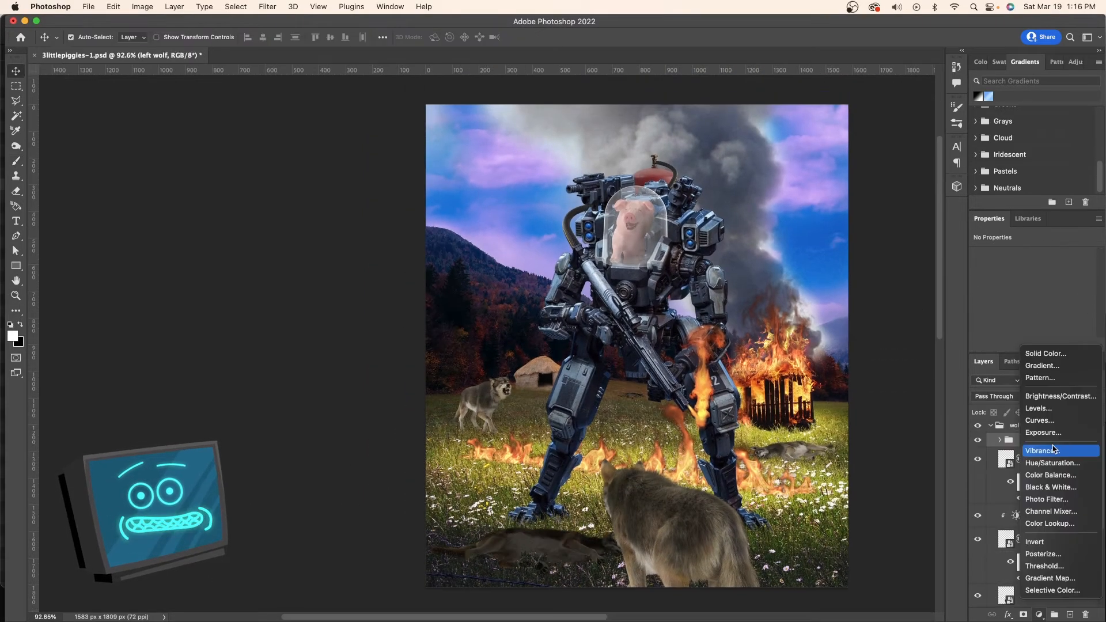
{"action": "left_click", "coordinate": [1051, 397]}
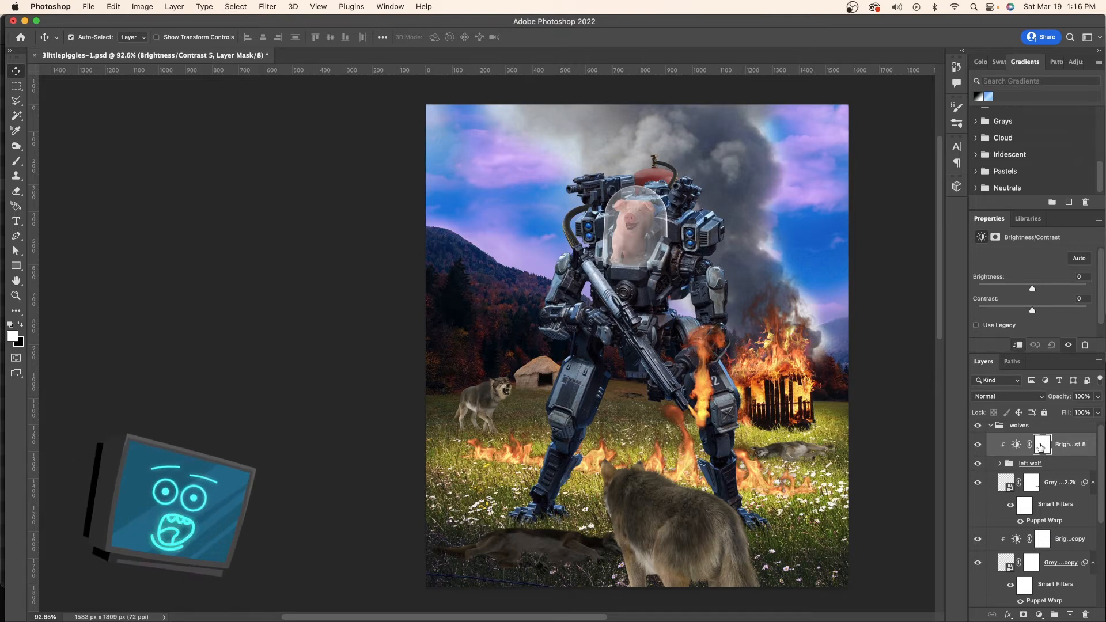
{"action": "left_click", "coordinate": [1036, 445]}
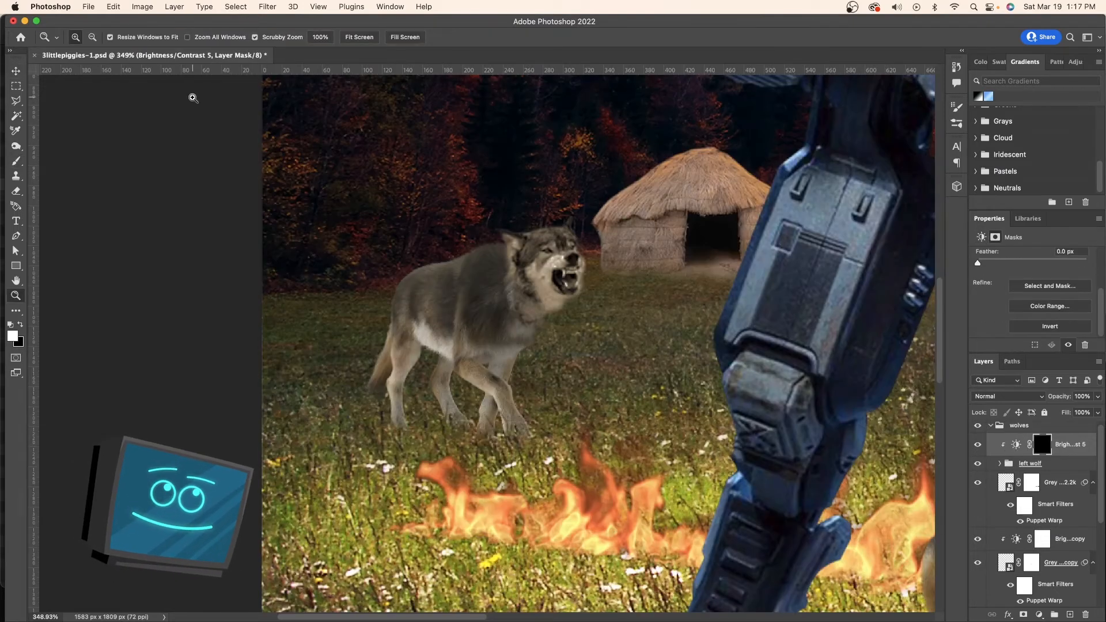
{"action": "mouse_move", "coordinate": [551, 294]}
{"action": "left_mouse_down"}
{"action": "mouse_move", "coordinate": [506, 410]}
{"action": "mouse_move", "coordinate": [403, 374]}
{"action": "left_mouse_up"}
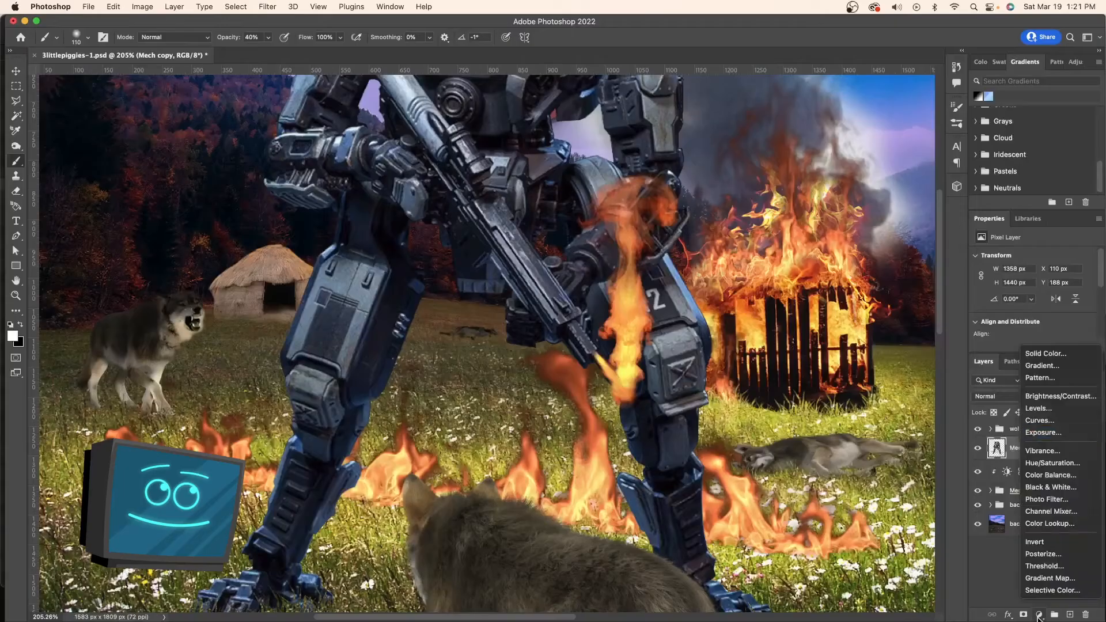
Step: Add a Hue/Saturation adjustment clipped to the Mech copy layer, colorized with hue 49 and saturation 66
{"action": "left_click", "coordinate": [1037, 467]}
{"action": "left_click_drag", "start_coordinate": [1032, 322], "coordinate": [1040, 300]}
{"action": "scroll", "coordinate": [1031, 299], "scroll_direction": "down", "scroll_amount": 1}
{"action": "left_click", "coordinate": [1033, 327]}
{"action": "mouse_move", "coordinate": [979, 264]}
{"action": "left_mouse_down"}
{"action": "mouse_move", "coordinate": [1030, 271]}
{"action": "mouse_move", "coordinate": [997, 265]}
{"action": "left_mouse_up"}
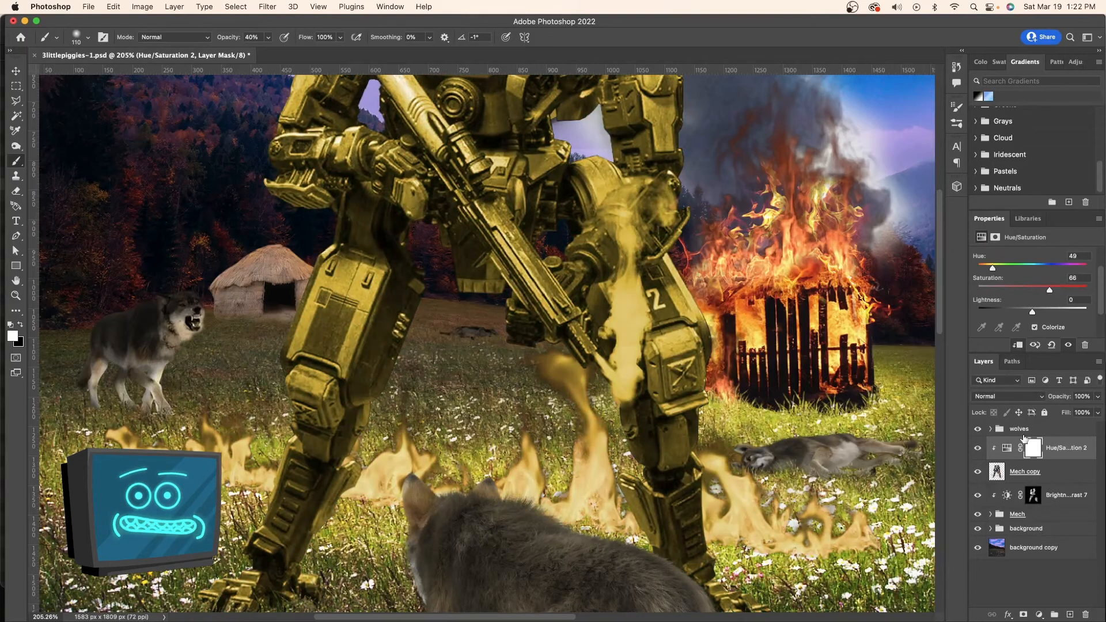
Step: Group the Mech copy layer with its Hue/Saturation adjustment and add a layer mask to the group
{"action": "left_click", "coordinate": [1025, 472]}
{"action": "left_click", "coordinate": [1011, 453], "text": "shift"}
{"action": "key", "text": "super+g"}
{"action": "left_click", "coordinate": [1023, 615]}
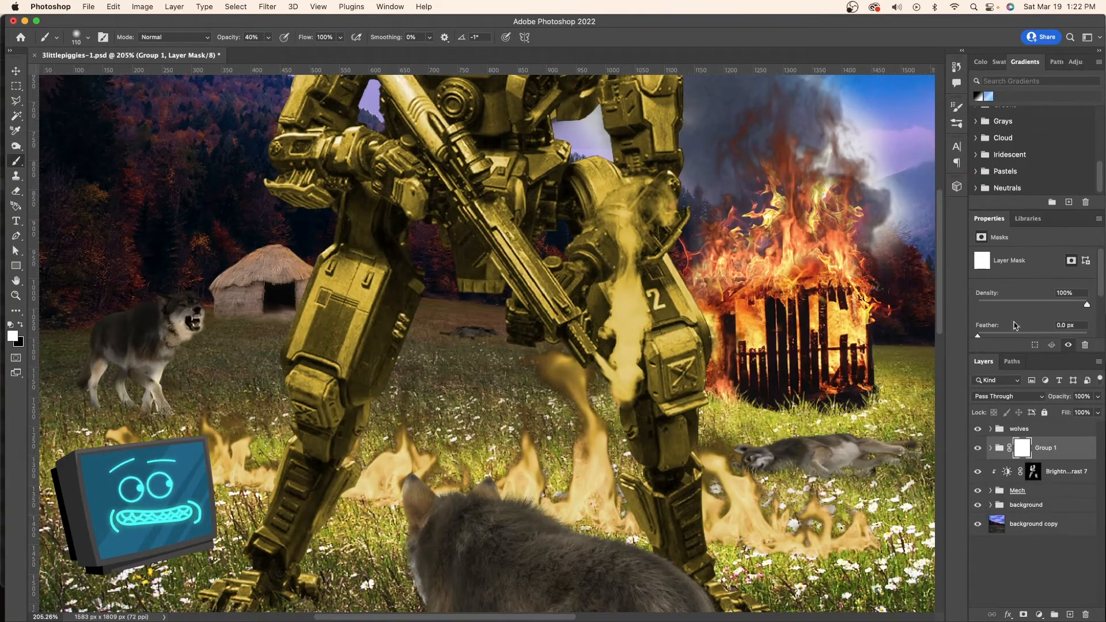
Step: Set the hue of the Mech copy's Hue/Saturation adjustment to 19
{"action": "left_click", "coordinate": [1016, 493]}
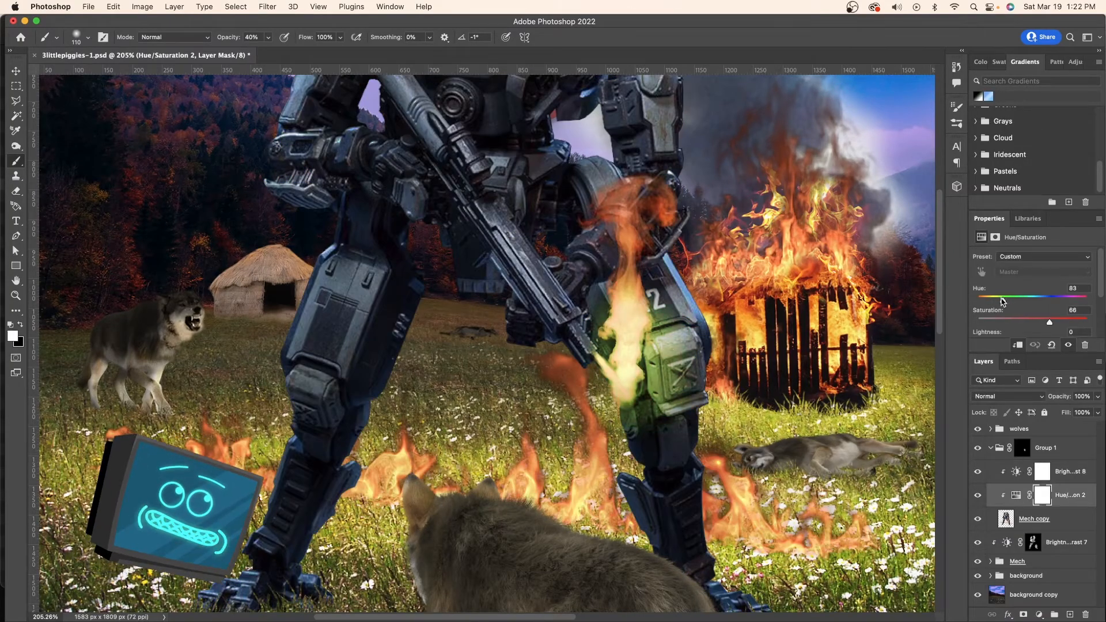
{"action": "left_click_drag", "start_coordinate": [1002, 300], "coordinate": [984, 301]}
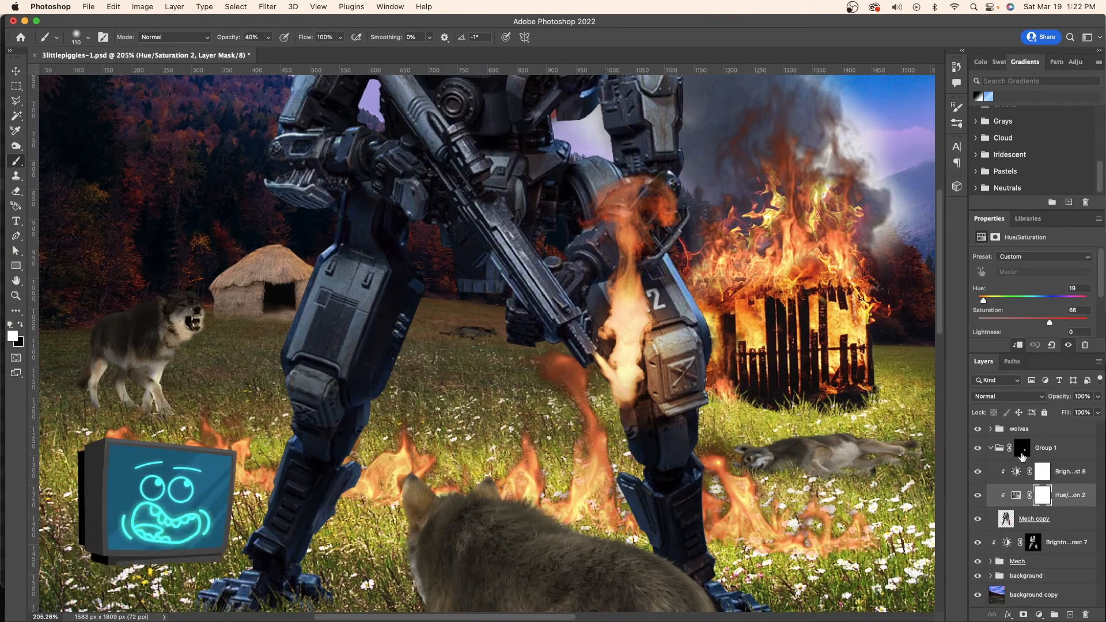
Step: Paint white on Group 1's mask over the robot's body and legs to add a warm fire glow
{"action": "left_click", "coordinate": [1022, 455]}
{"action": "mouse_move", "coordinate": [645, 403]}
{"action": "left_mouse_down"}
{"action": "mouse_move", "coordinate": [593, 288]}
{"action": "mouse_move", "coordinate": [610, 247]}
{"action": "left_mouse_up"}
{"action": "key", "text": "z"}
{"action": "mouse_move", "coordinate": [519, 345]}
{"action": "left_mouse_down"}
{"action": "mouse_move", "coordinate": [474, 347]}
{"action": "mouse_move", "coordinate": [499, 359]}
{"action": "left_mouse_up"}
{"action": "key", "text": "b"}
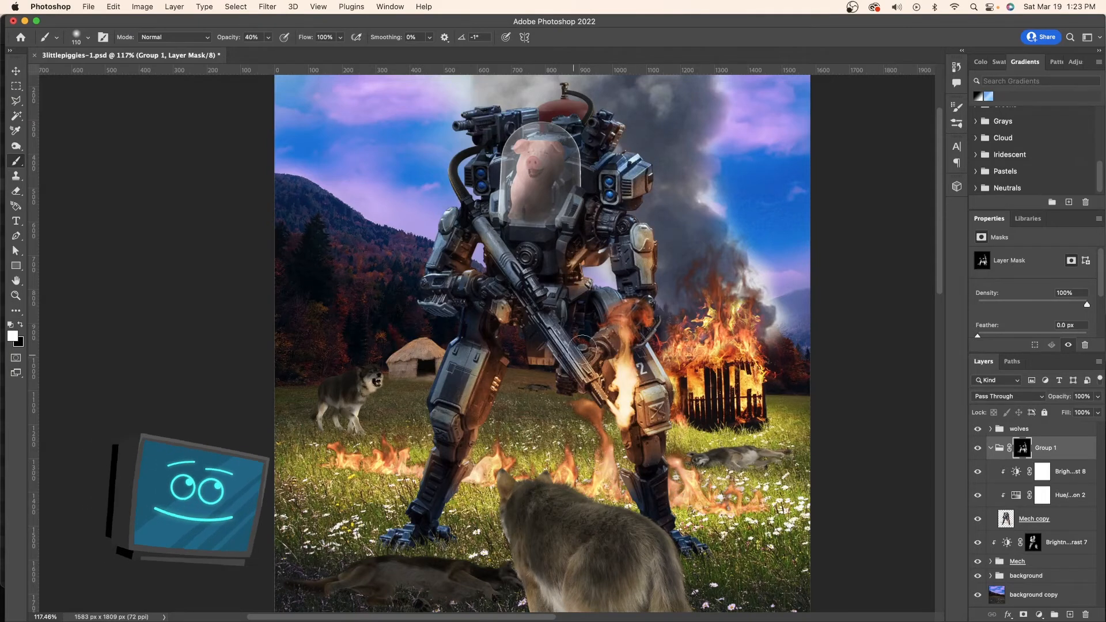
{"action": "scroll", "coordinate": [662, 427], "scroll_direction": "left", "scroll_amount": 3}
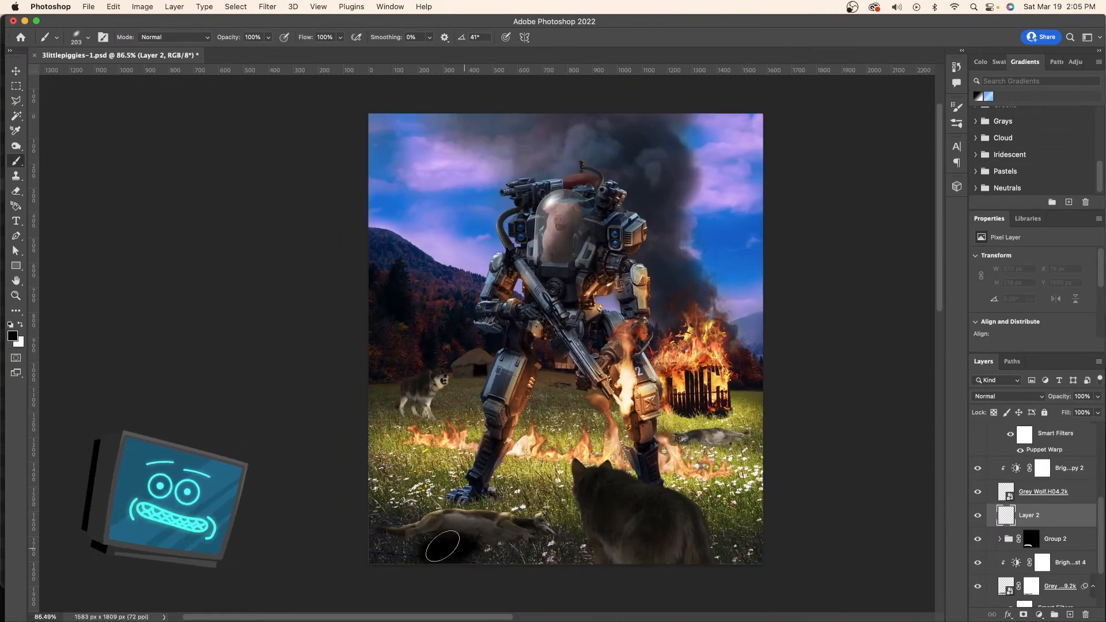
Step: Paint a black shadow on Layer 2 along the ground beneath the wolf lying in the foreground
{"action": "mouse_move", "coordinate": [371, 550]}
{"action": "left_mouse_down"}
{"action": "mouse_move", "coordinate": [492, 548]}
{"action": "mouse_move", "coordinate": [540, 531]}
{"action": "left_mouse_up"}
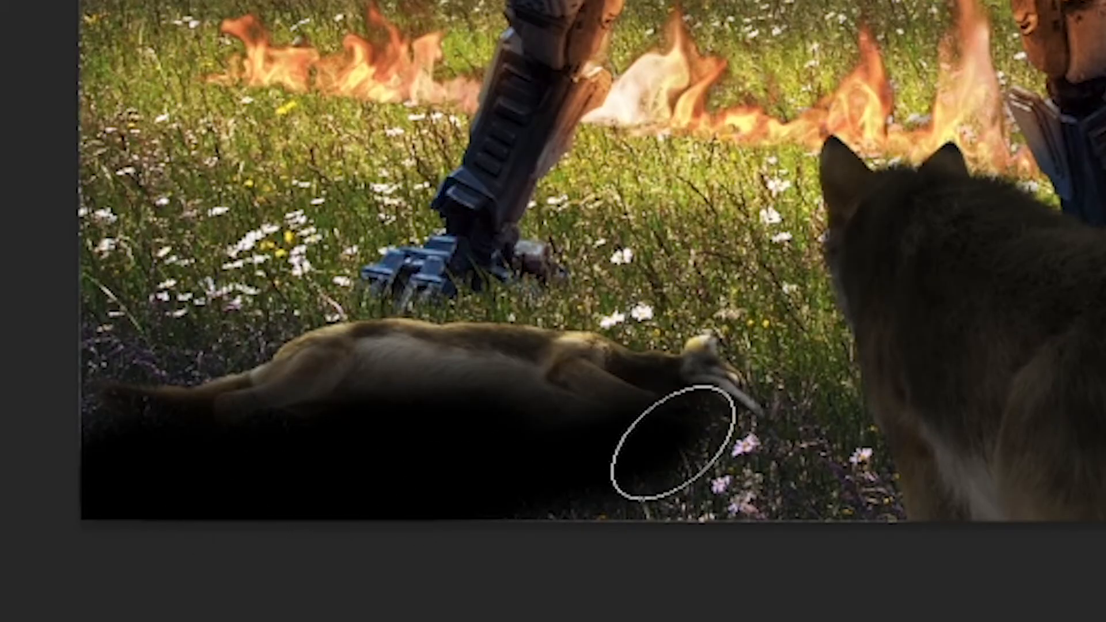
{"action": "key", "text": "ctrl+z"}
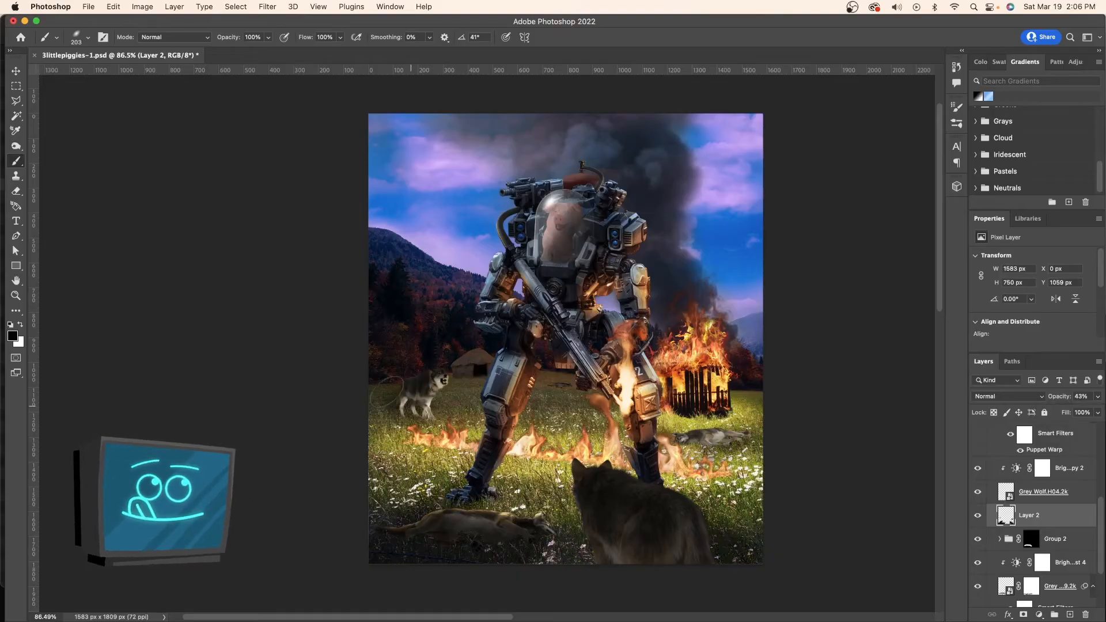
Step: Adjust the brush and paint black ground shadows on Layer 2 around the standing left wolf
{"action": "right_click", "coordinate": [422, 415]}
{"action": "scroll", "coordinate": [410, 420], "scroll_direction": "up", "scroll_amount": 5}
{"action": "left_click_drag", "start_coordinate": [314, 392], "coordinate": [397, 394]}
{"action": "scroll", "coordinate": [362, 387], "scroll_direction": "down", "scroll_amount": 6}
{"action": "right_click", "coordinate": [390, 389]}
{"action": "right_click", "coordinate": [632, 412]}
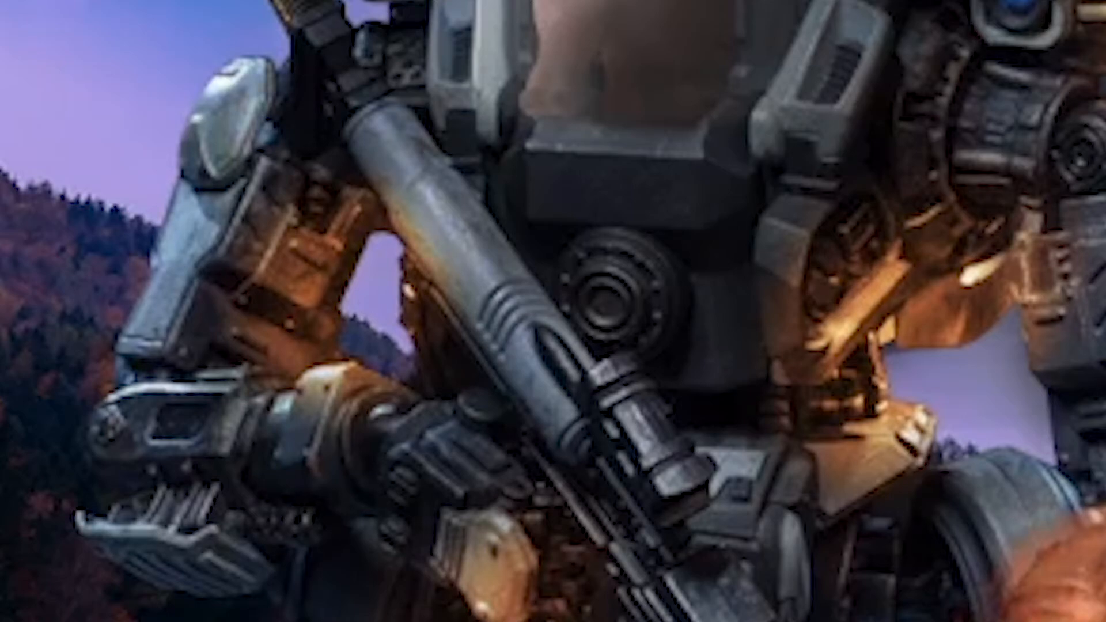
Step: Fill Layer 3 with black and render a 50-300mm Zoom lens flare at 100% brightness just up and left of its centre
{"action": "key", "text": "alt+BackSpace"}
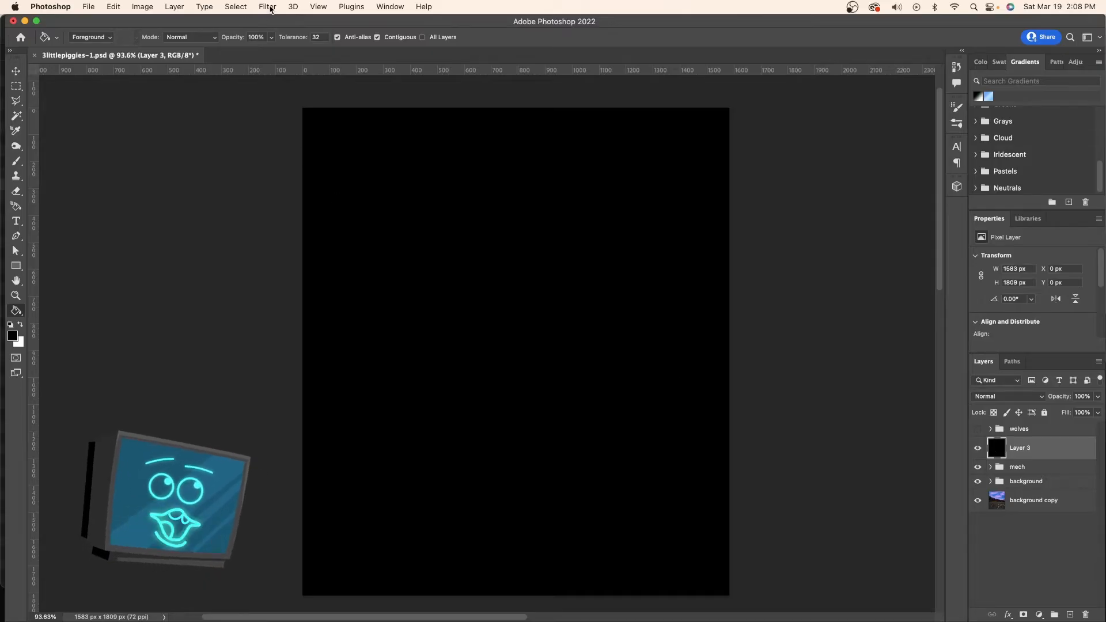
{"action": "left_click", "coordinate": [270, 8]}
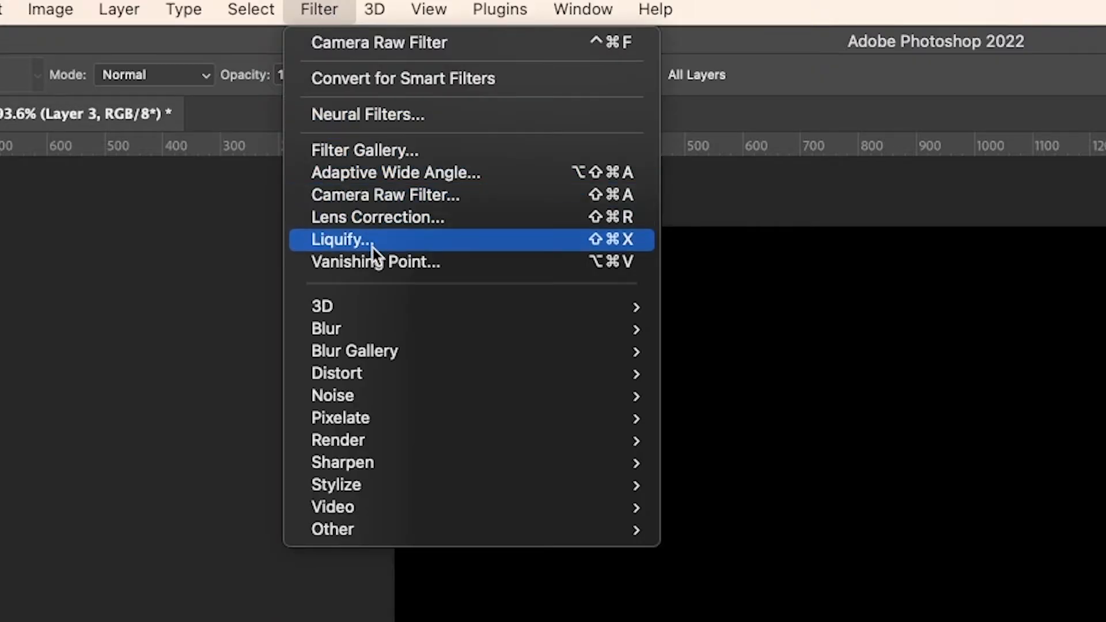
{"action": "mouse_move", "coordinate": [394, 419]}
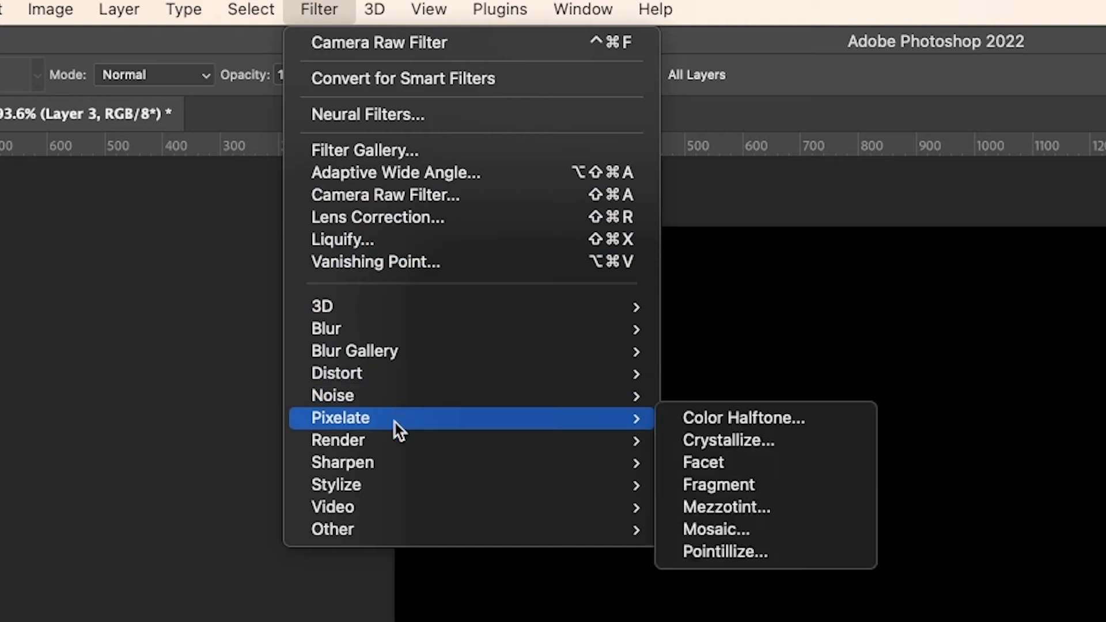
{"action": "mouse_move", "coordinate": [395, 442]}
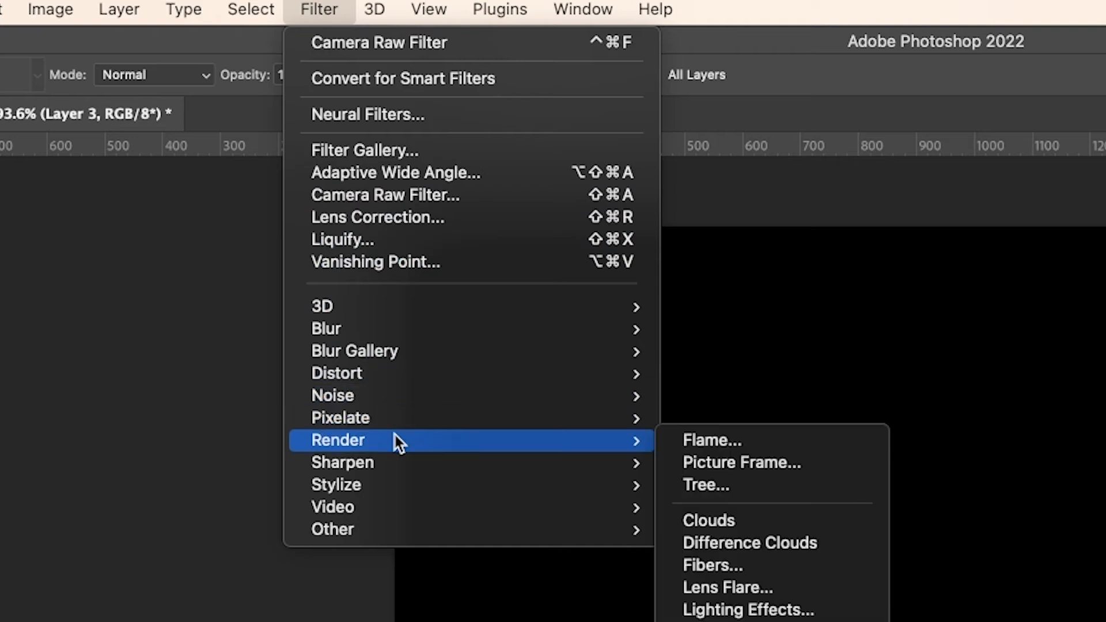
{"action": "left_click", "coordinate": [756, 586]}
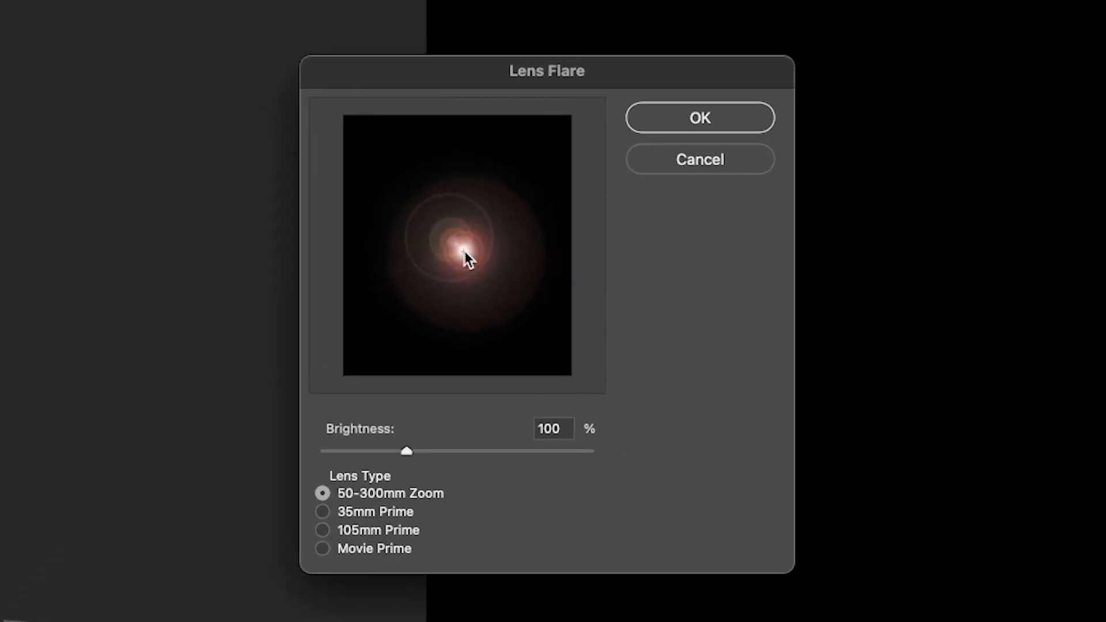
{"action": "left_click_drag", "start_coordinate": [457, 244], "coordinate": [450, 238]}
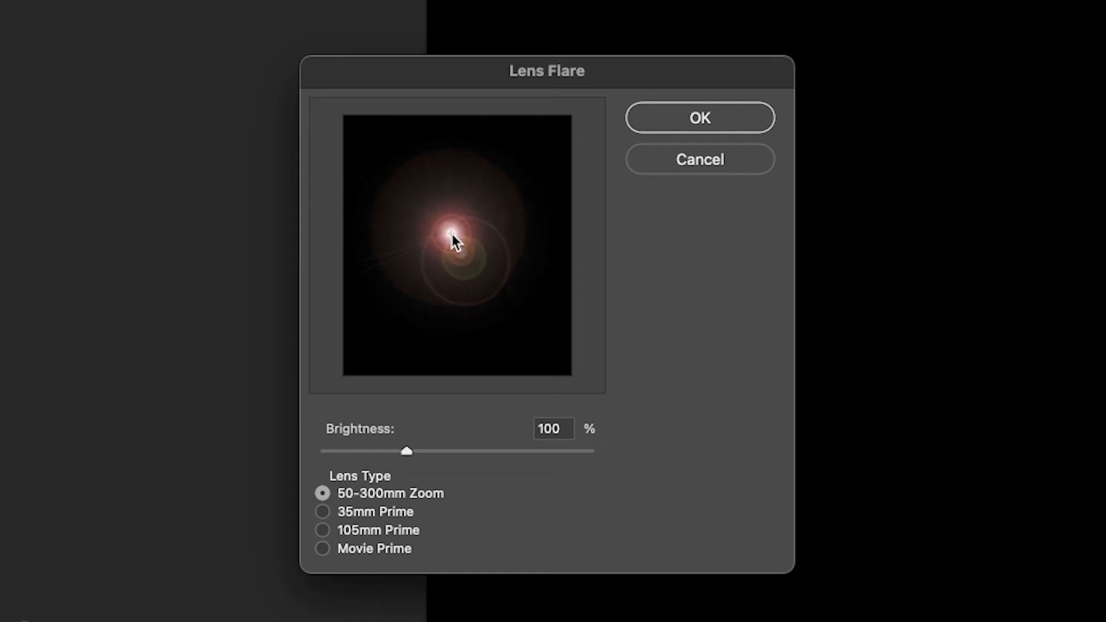
{"action": "left_click", "coordinate": [694, 133]}
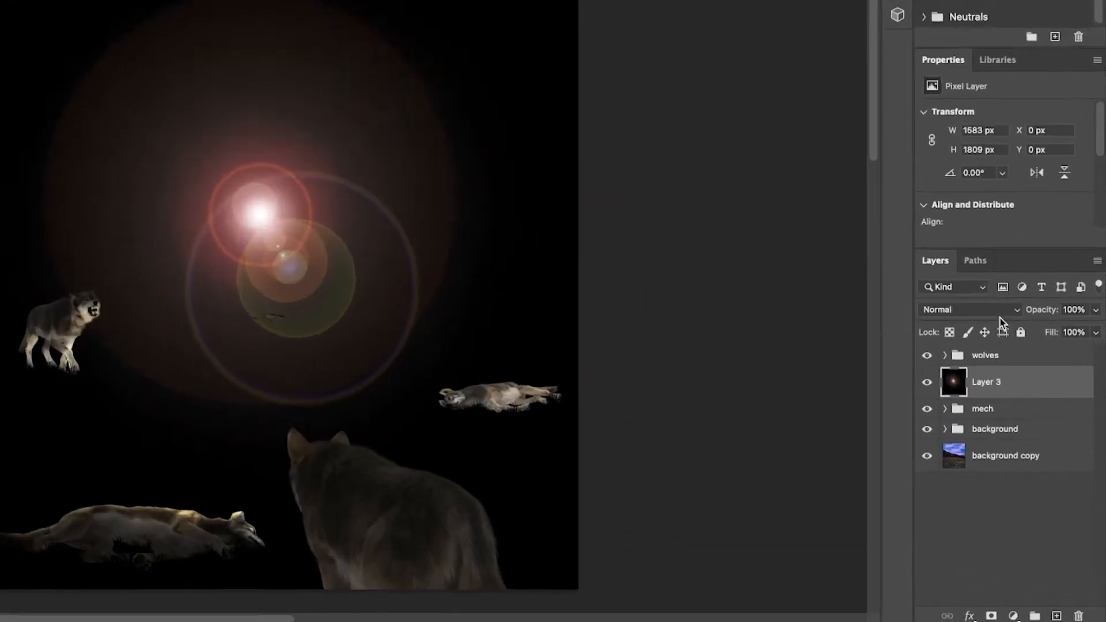
Step: Blend the lens flare layer in Screen mode and scale it to about 41% over the glowing spot on the robot's chest
{"action": "left_click", "coordinate": [1040, 397]}
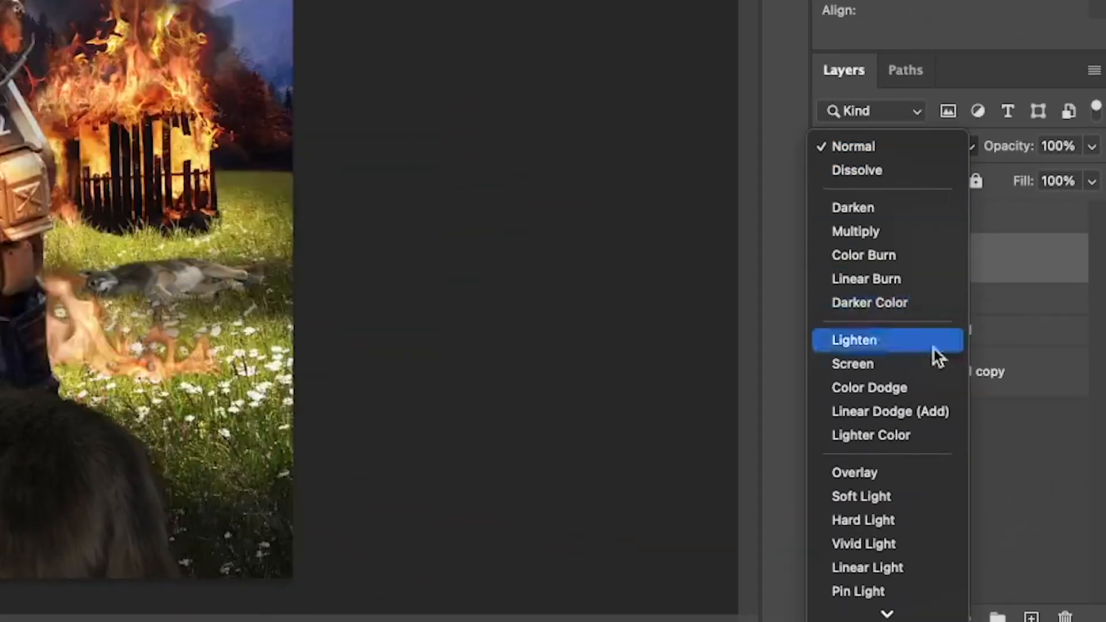
{"action": "left_click", "coordinate": [921, 363]}
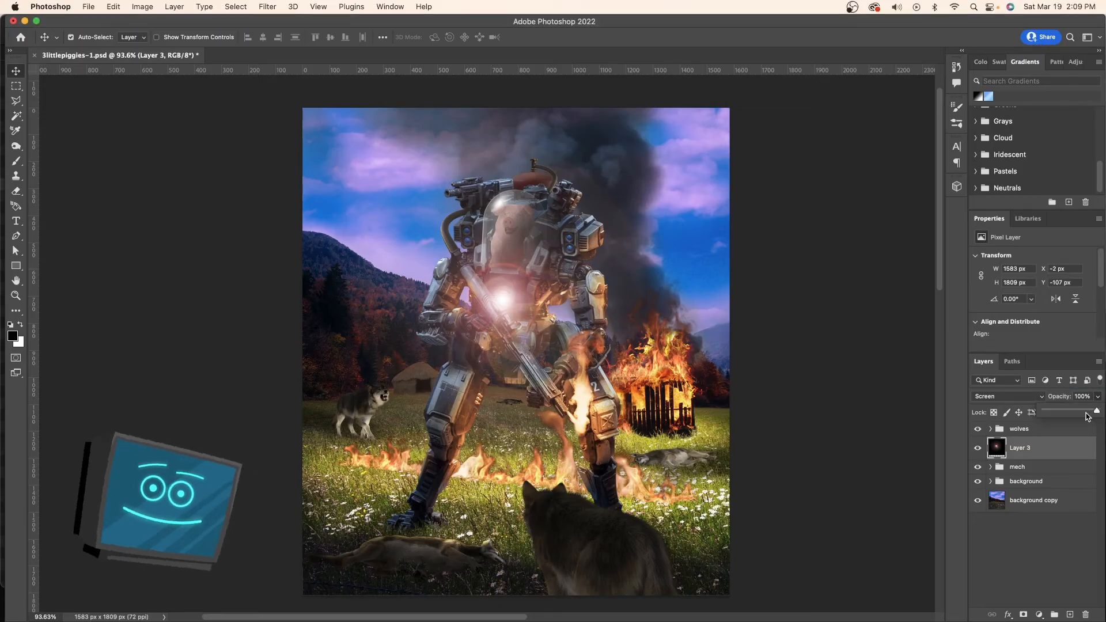
{"action": "key", "text": "ctrl+t"}
{"action": "left_click_drag", "start_coordinate": [715, 93], "coordinate": [589, 213]}
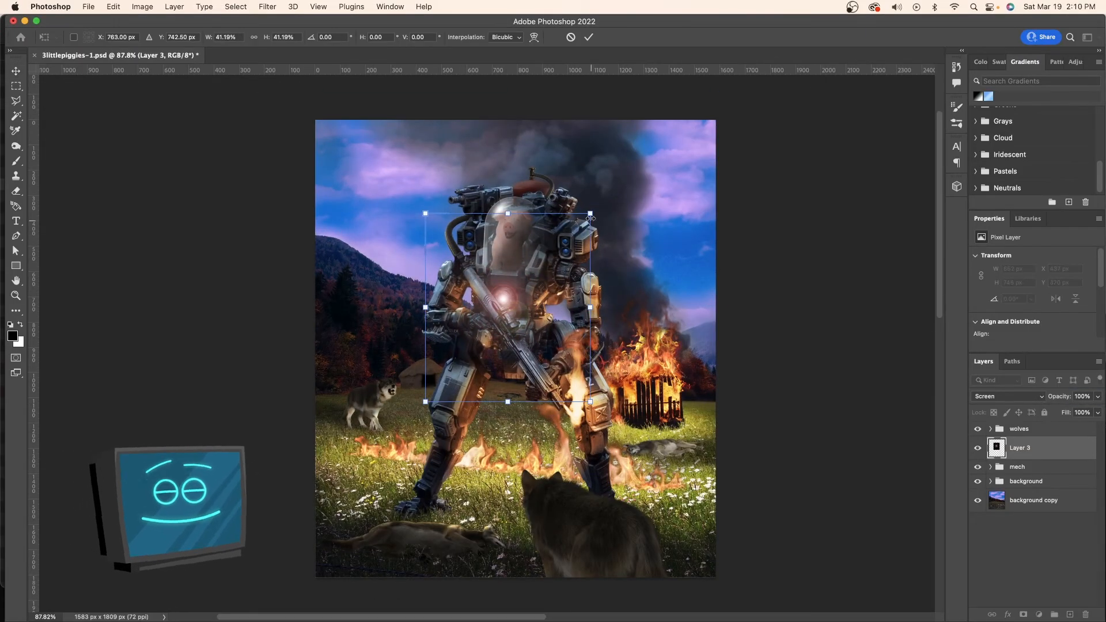
{"action": "key", "text": "Return"}
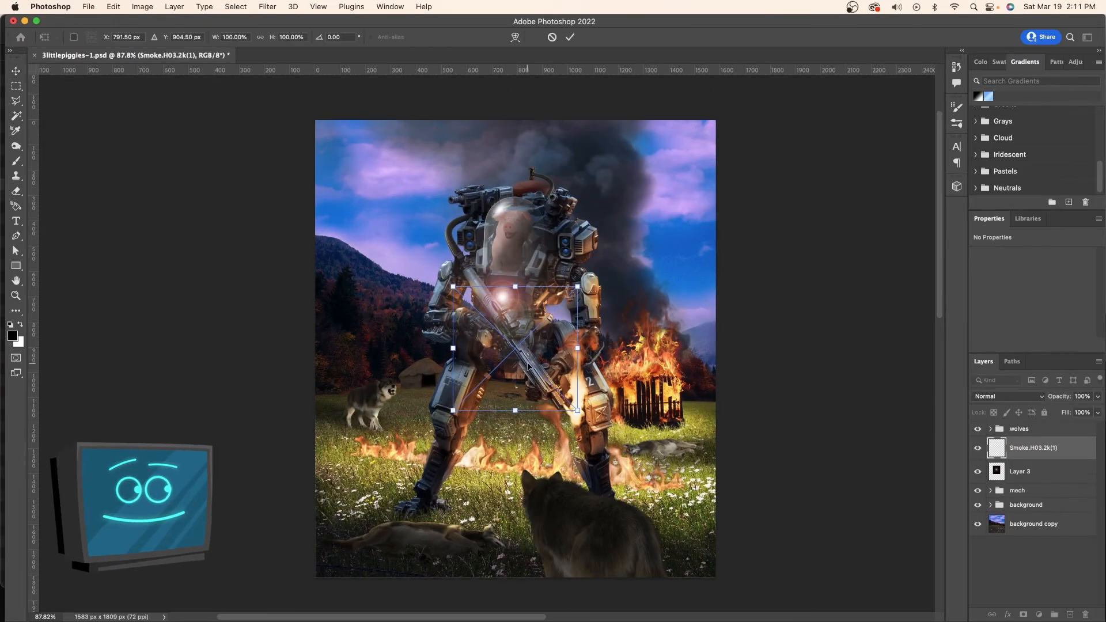
Step: Move the placed smoke image from the robot's waist up to the muzzle of its left shoulder gun
{"action": "left_click_drag", "start_coordinate": [533, 363], "coordinate": [470, 172]}
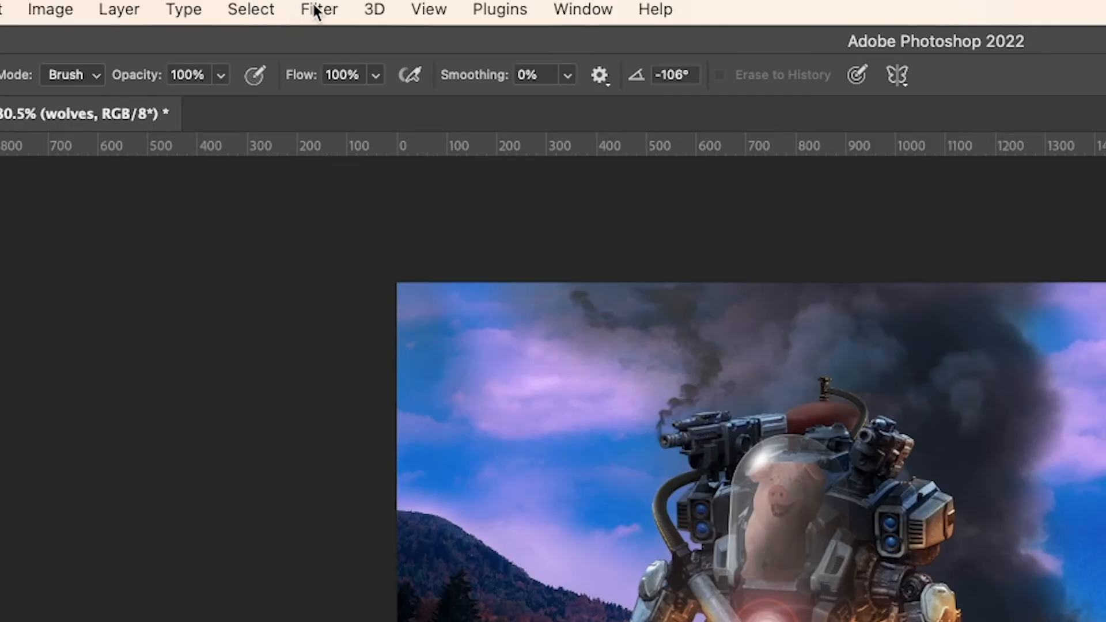
Step: Apply the Depth Blur neural filter to the wolves layer with a focal point on the meadow and a reduced blur strength
{"action": "left_click", "coordinate": [268, 6]}
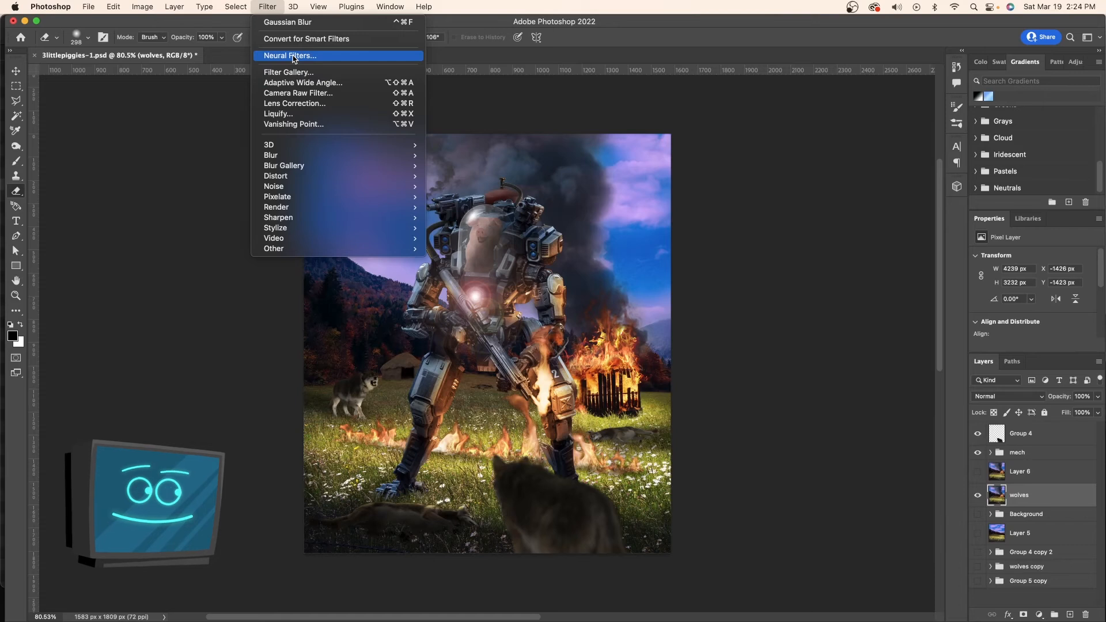
{"action": "left_click", "coordinate": [357, 114]}
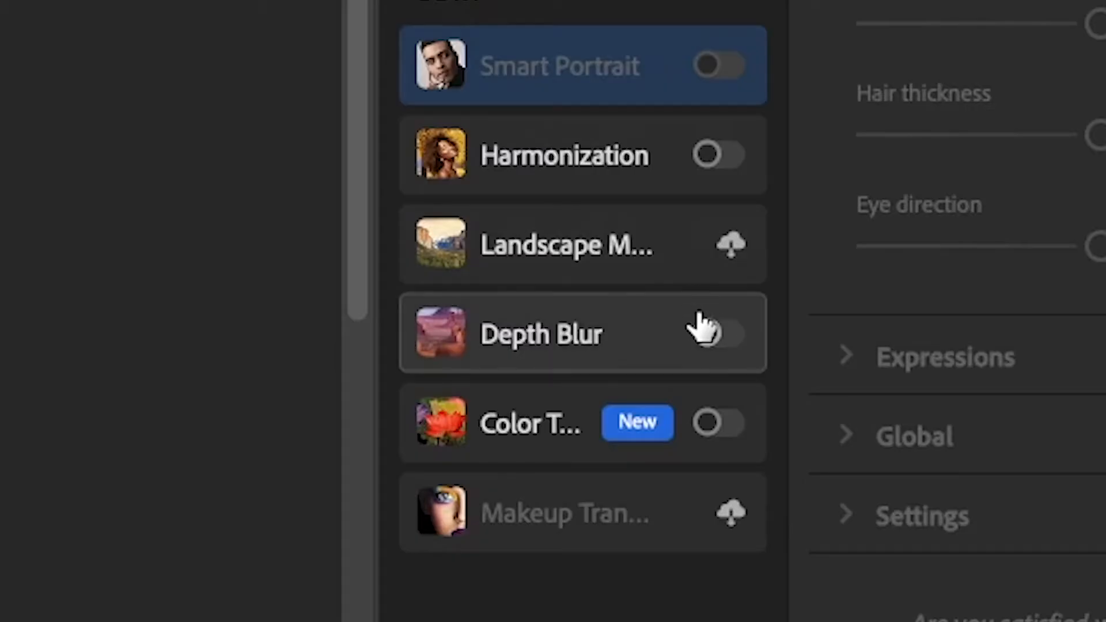
{"action": "left_click", "coordinate": [906, 375]}
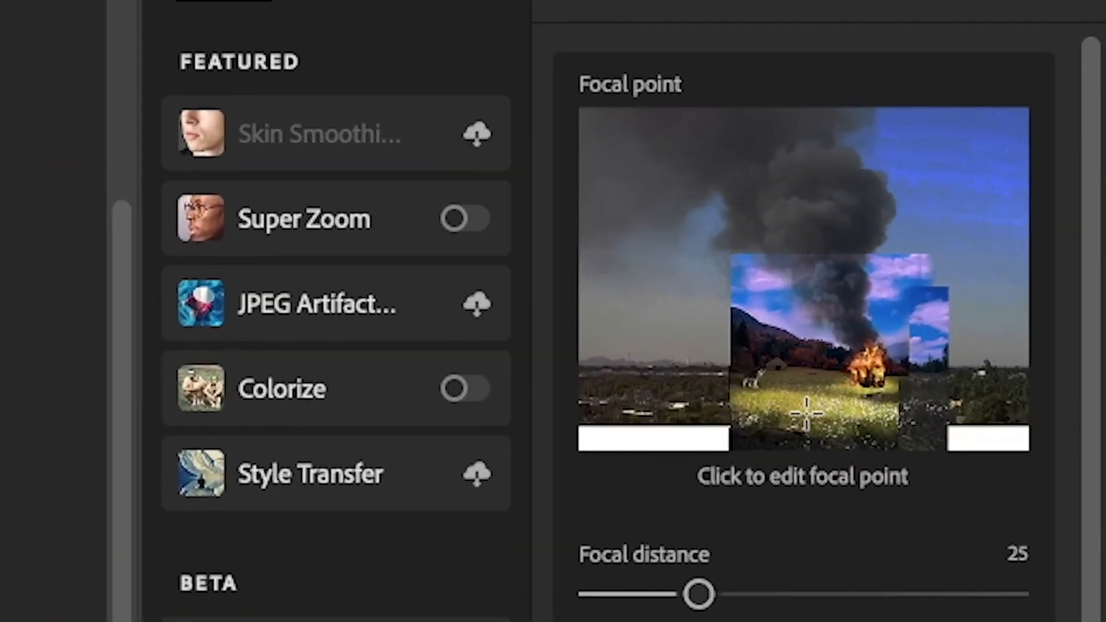
{"action": "left_click", "coordinate": [966, 267]}
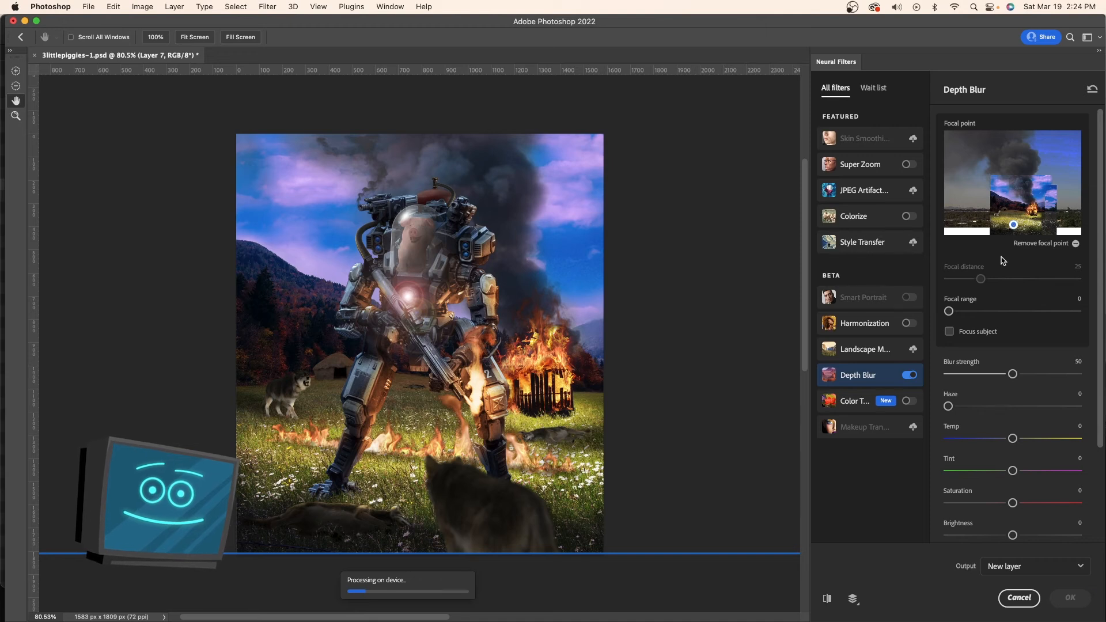
{"action": "left_click_drag", "start_coordinate": [1012, 374], "coordinate": [991, 374]}
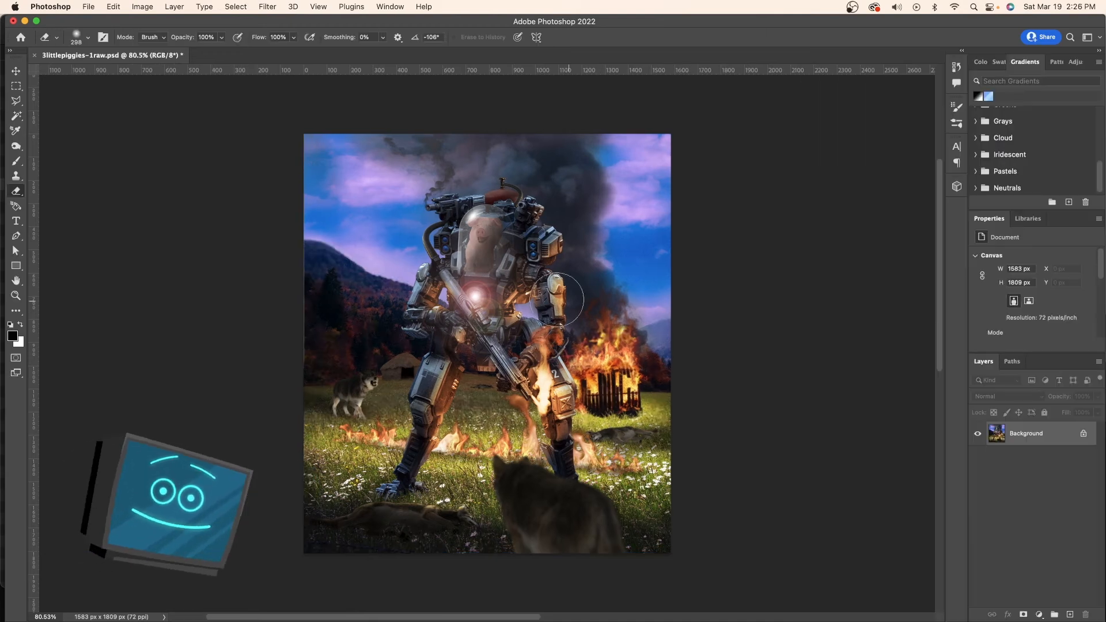
Step: Use the Camera Raw filter on the flattened image to warm the temperature slightly and add a subtle dark vignette
{"action": "left_click", "coordinate": [267, 7]}
{"action": "left_click", "coordinate": [296, 95]}
{"action": "left_click_drag", "start_coordinate": [339, 325], "coordinate": [508, 361]}
{"action": "left_click", "coordinate": [947, 190]}
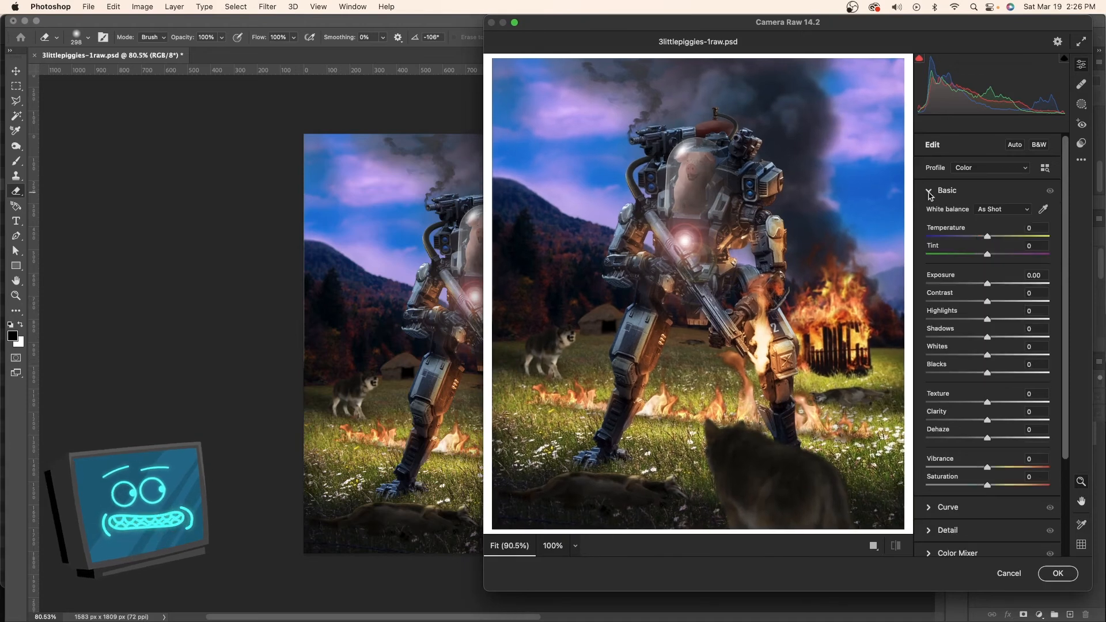
{"action": "left_click_drag", "start_coordinate": [987, 237], "coordinate": [997, 243]}
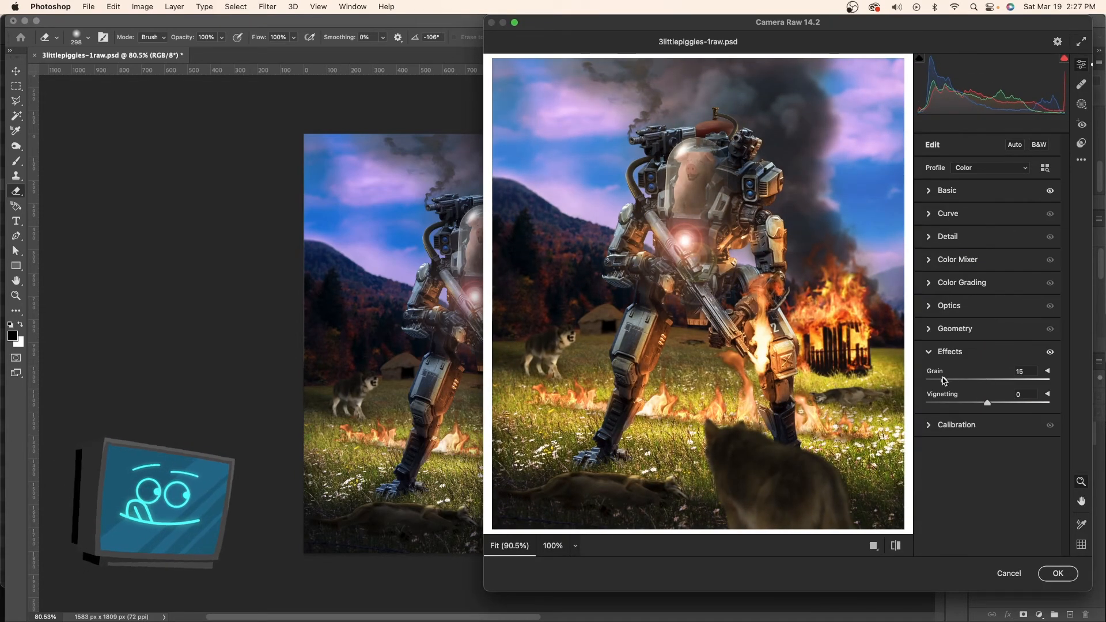
{"action": "left_click_drag", "start_coordinate": [982, 402], "coordinate": [972, 407]}
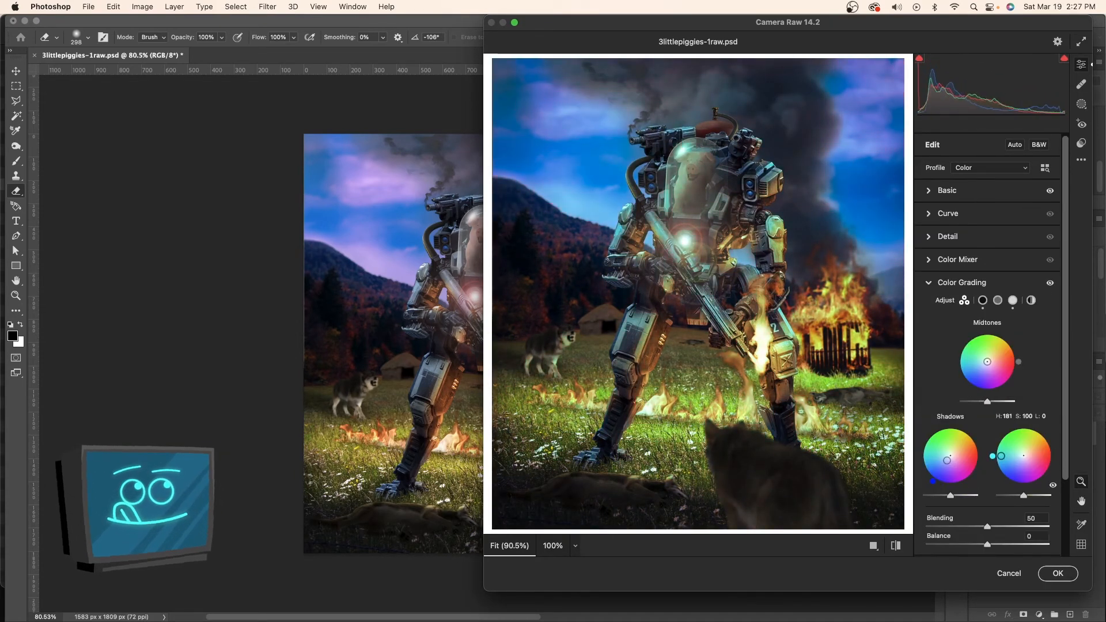